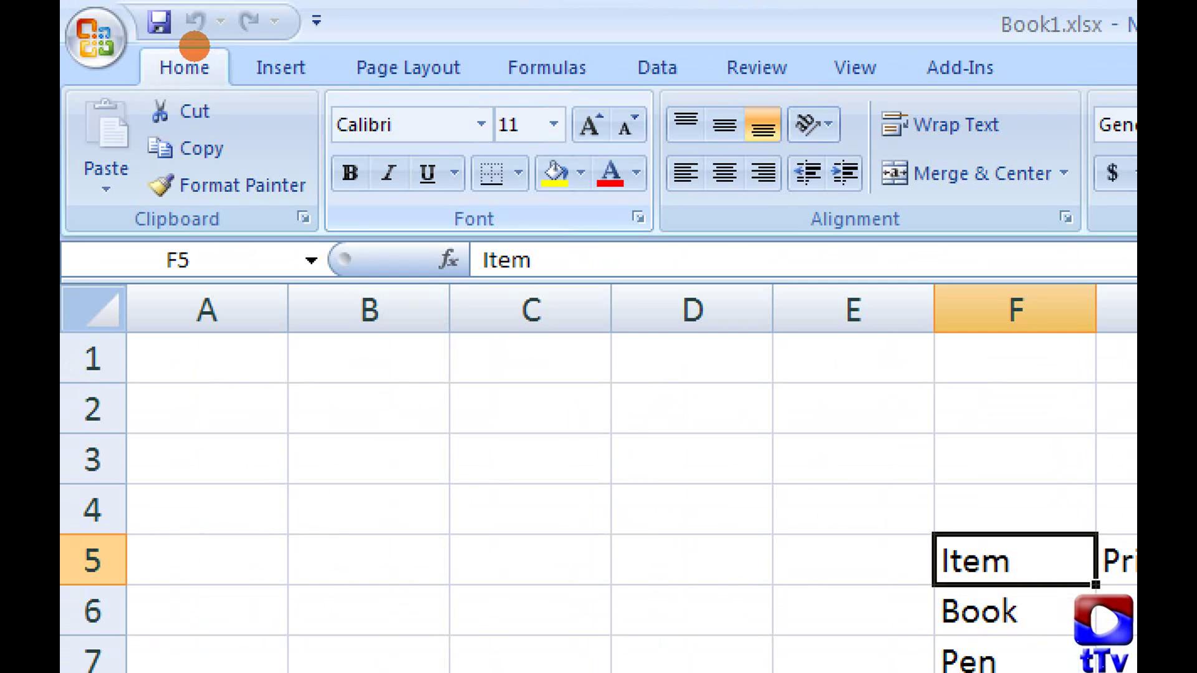
# Select the F5:G9 Item/Price table and change its font from Calibri to Arial
pyautogui.moveTo(330, 95)
pyautogui.mouseDown()
pyautogui.moveTo(549, 227)
pyautogui.moveTo(661, 259)
pyautogui.moveTo(656, 248)
pyautogui.mouseUp()
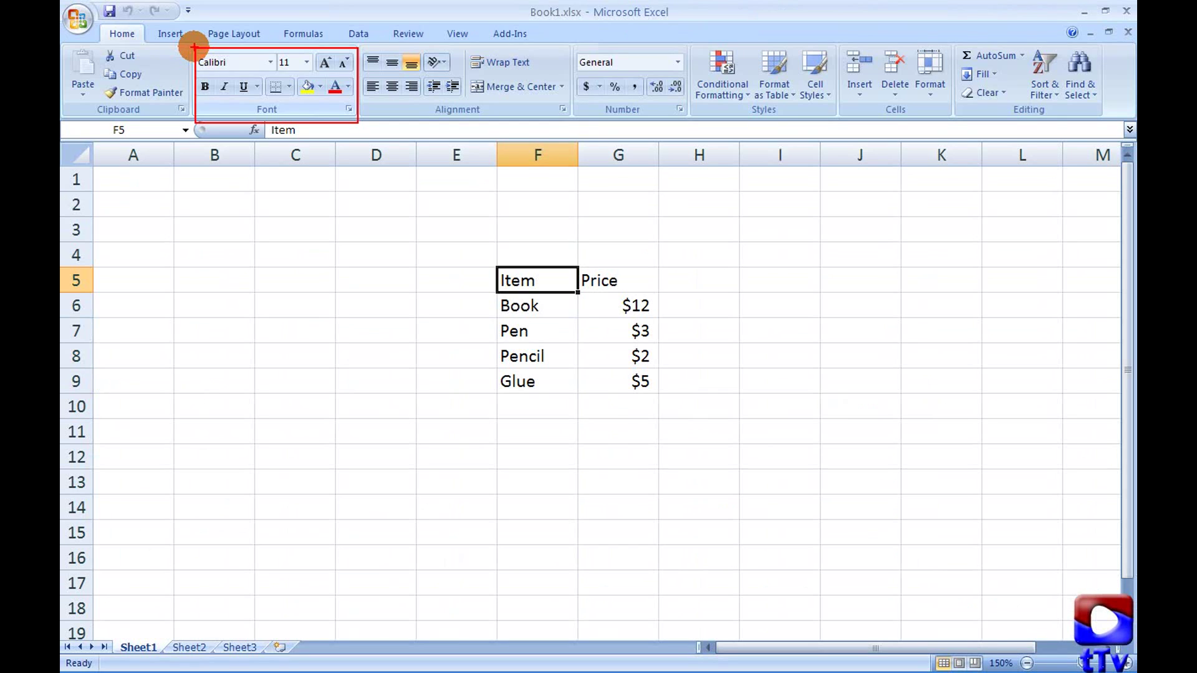
pyautogui.press('Escape')
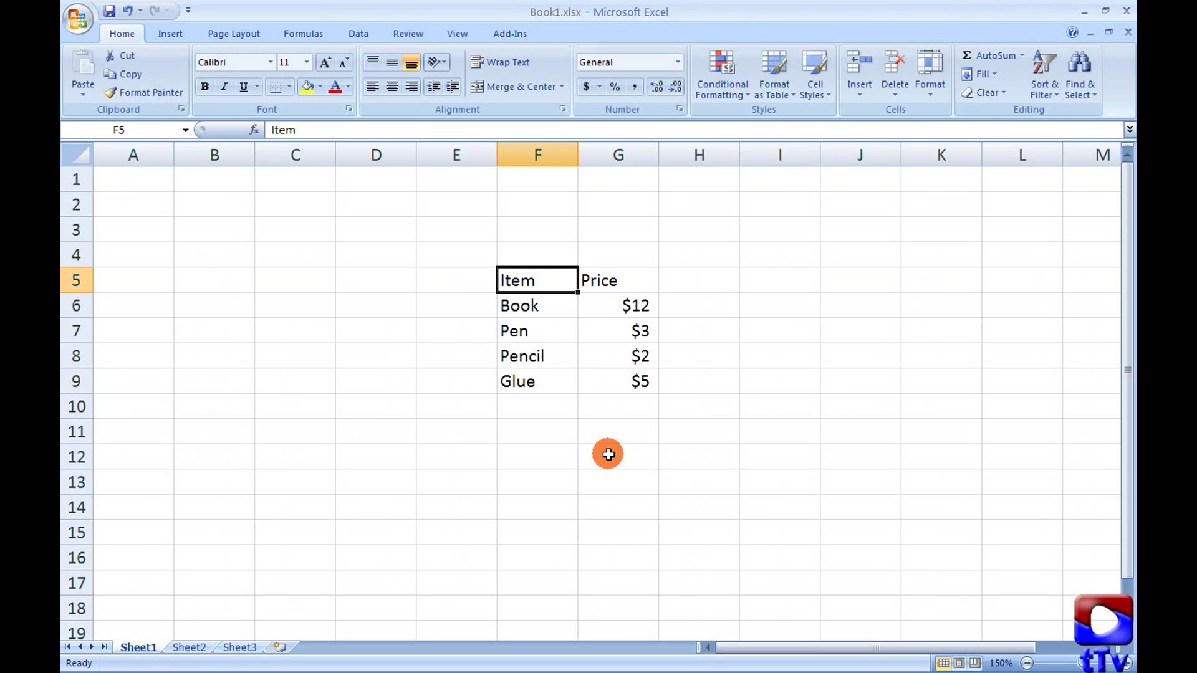
pyautogui.moveTo(521, 275); pyautogui.dragTo(641, 383)
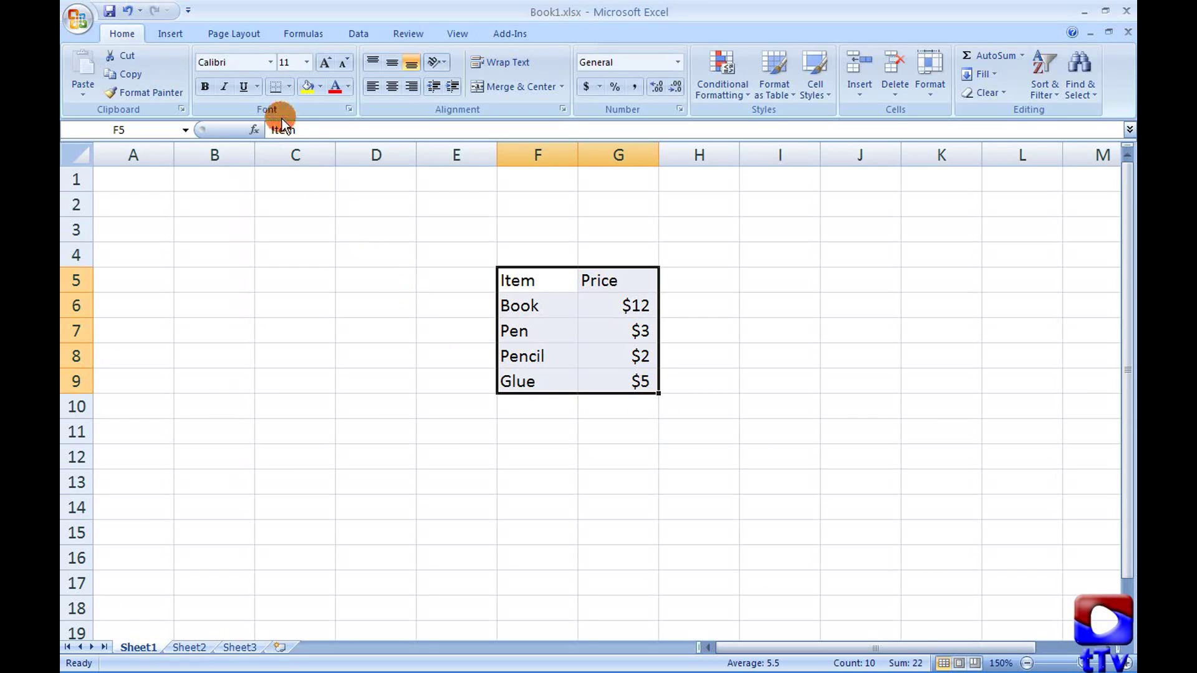
pyautogui.click(270, 62)
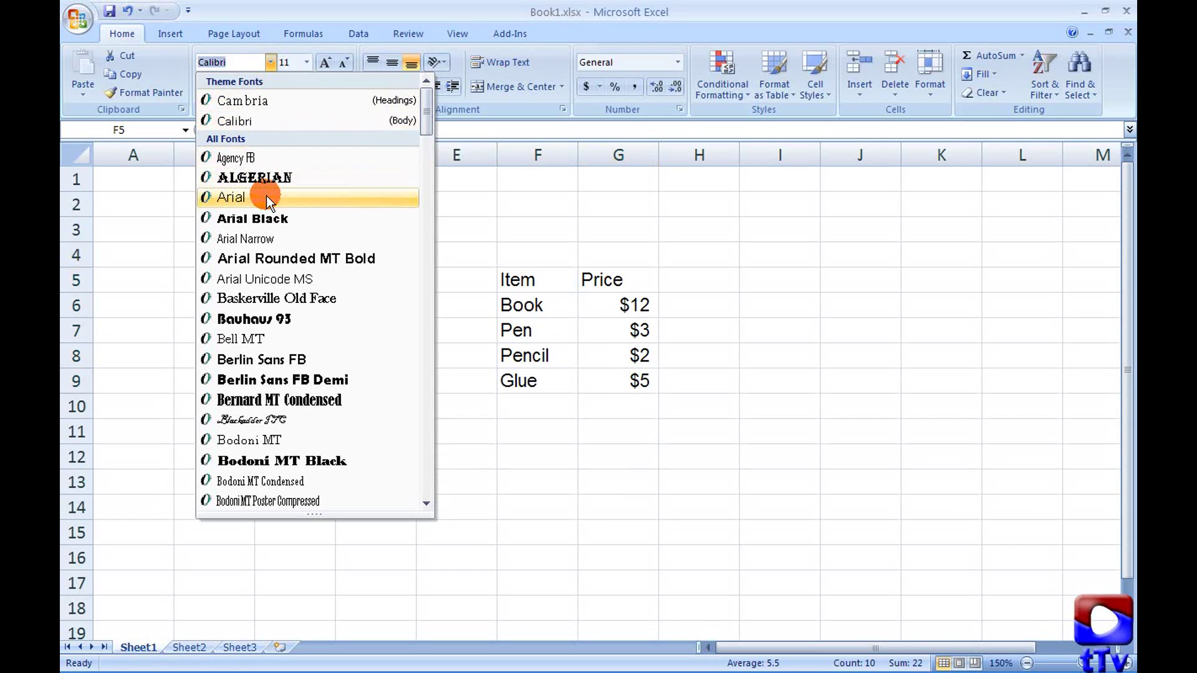
pyautogui.click(266, 197)
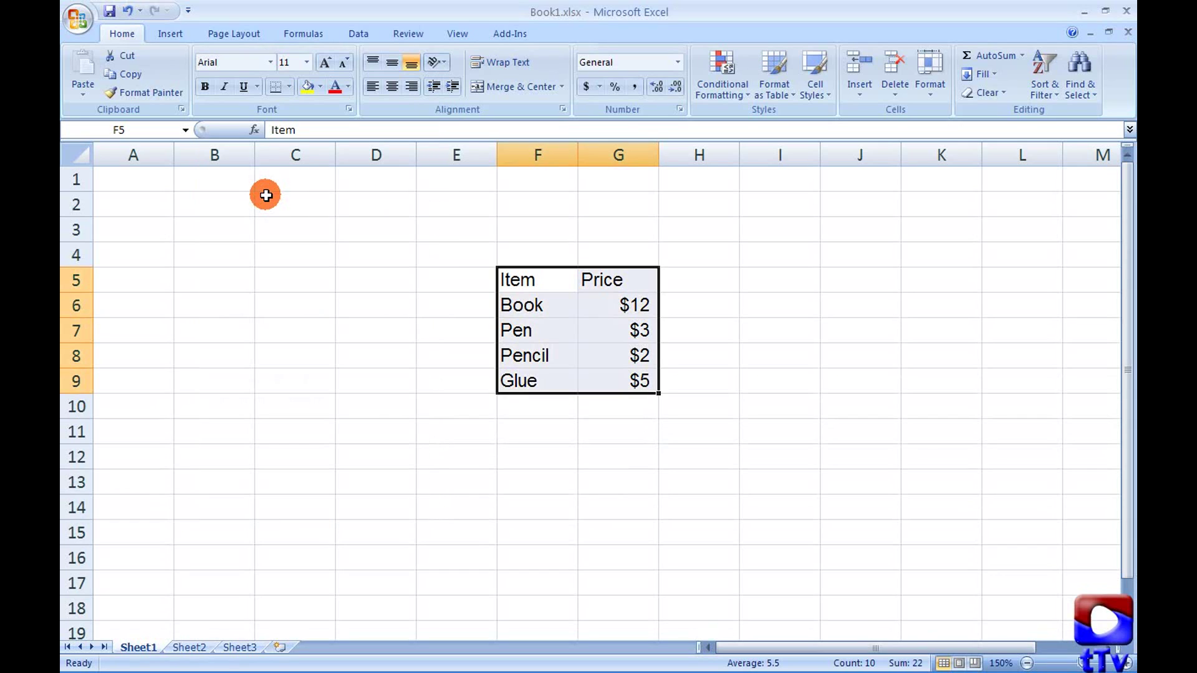
# Select the Item and Price headers in F5:G5 and enlarge their text four size steps
pyautogui.click(306, 62)
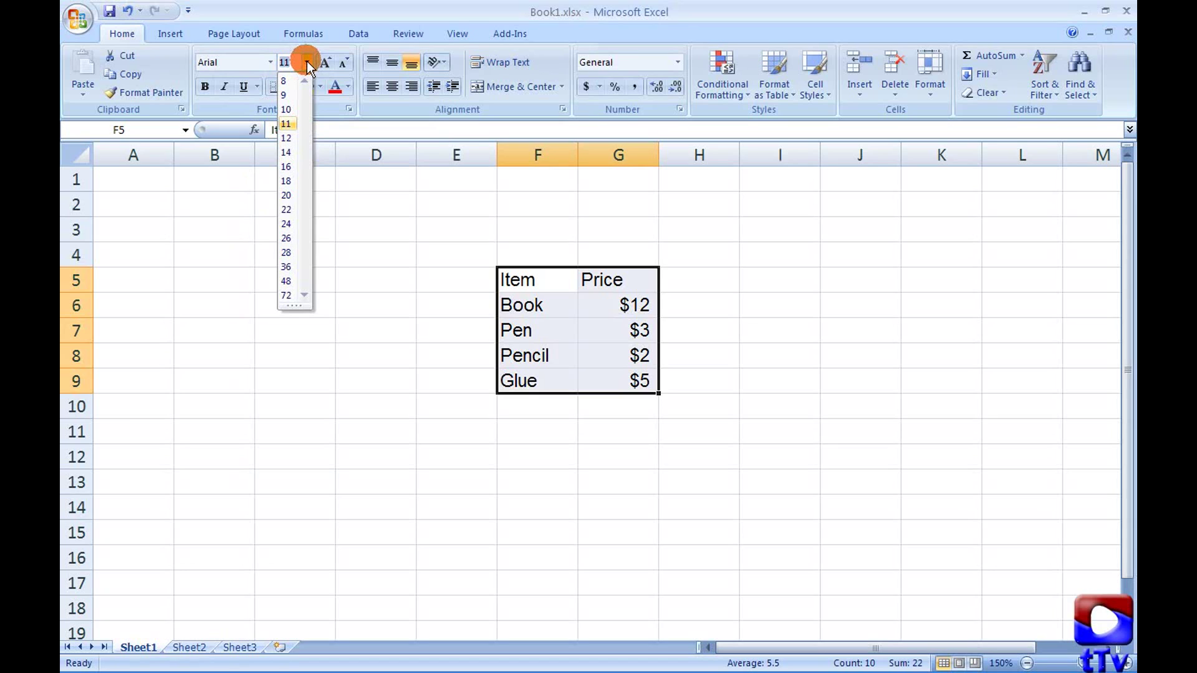
pyautogui.click(313, 51)
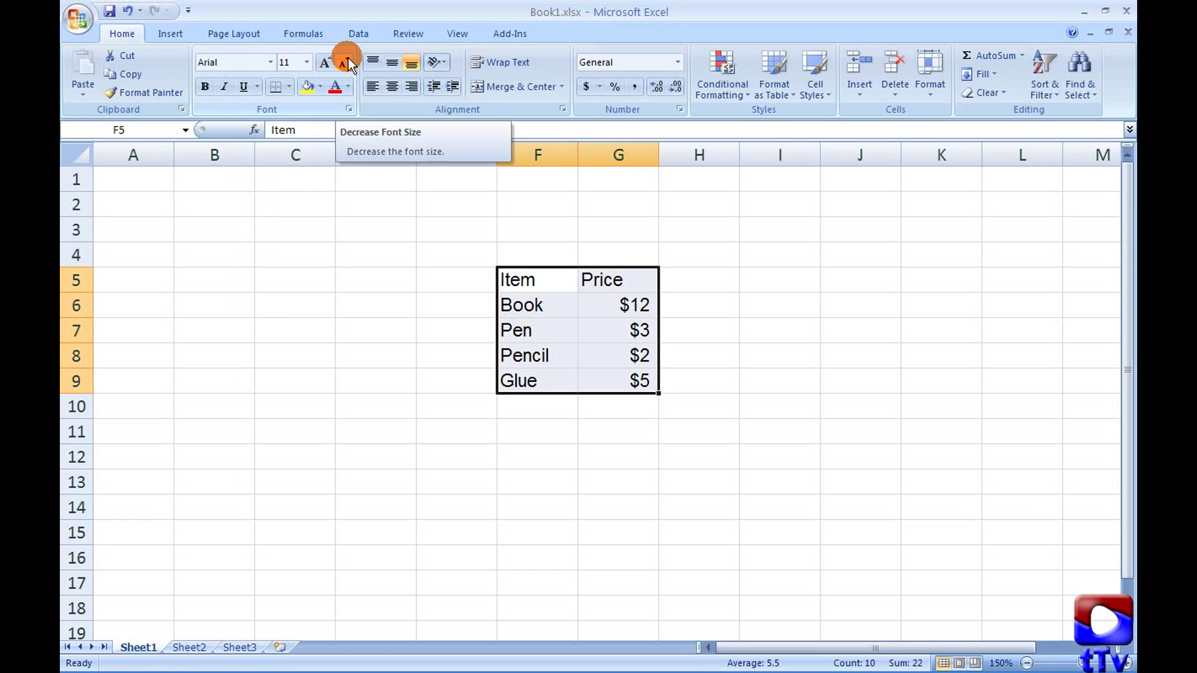
pyautogui.click(540, 279)
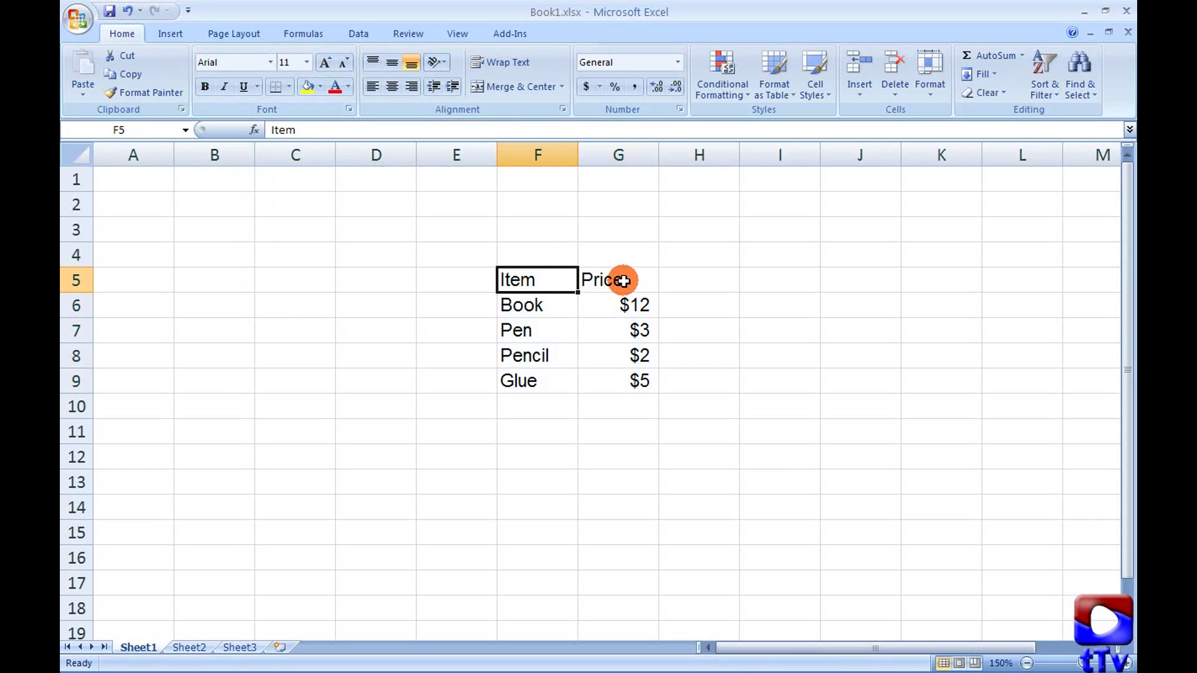
pyautogui.keyDown('shift'); pyautogui.click(623, 281); pyautogui.keyUp('shift')
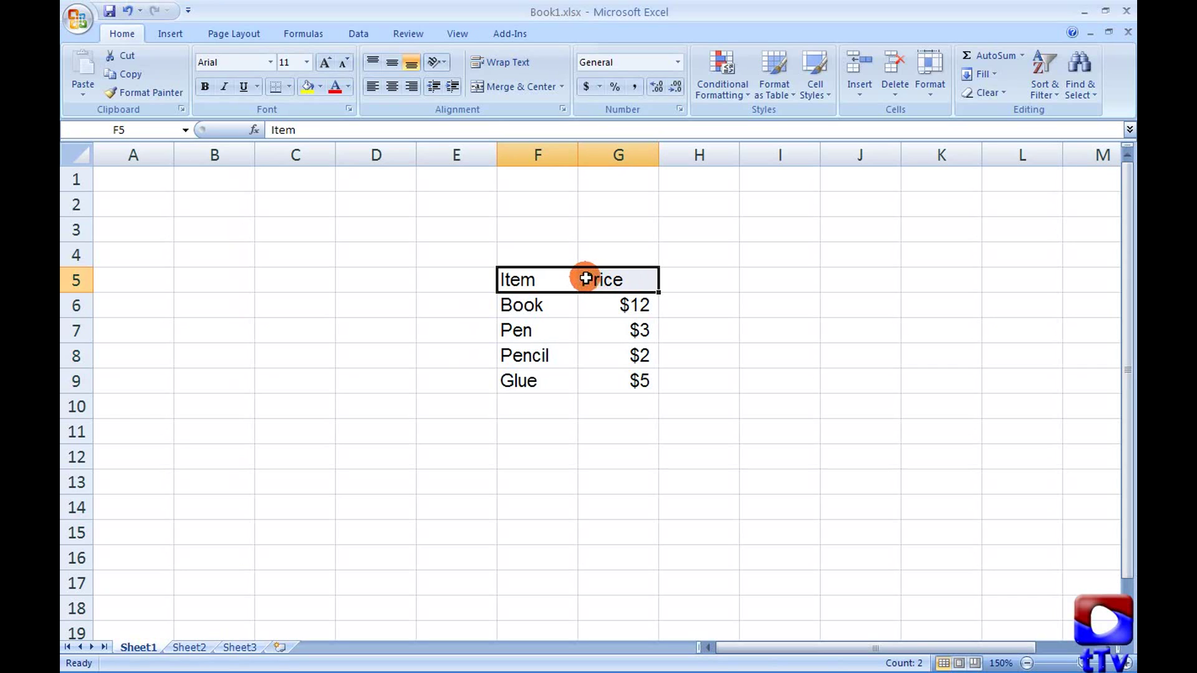
pyautogui.click(328, 61)
pyautogui.click(328, 62)
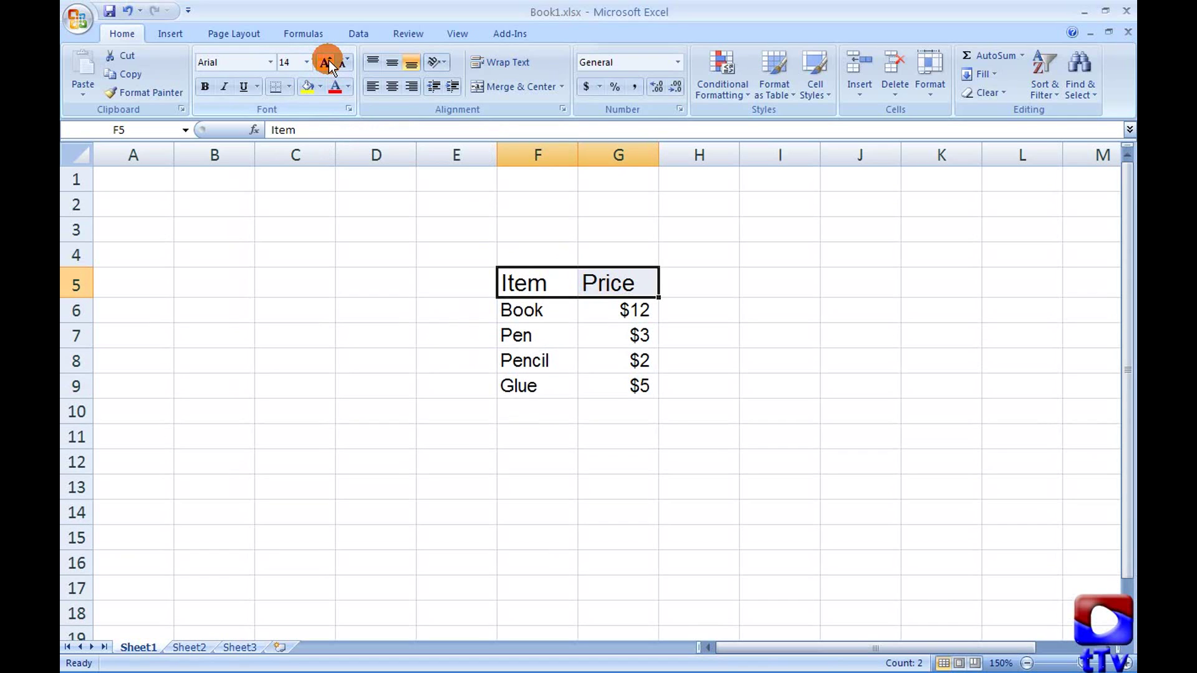
pyautogui.click(328, 62)
pyautogui.click(328, 62)
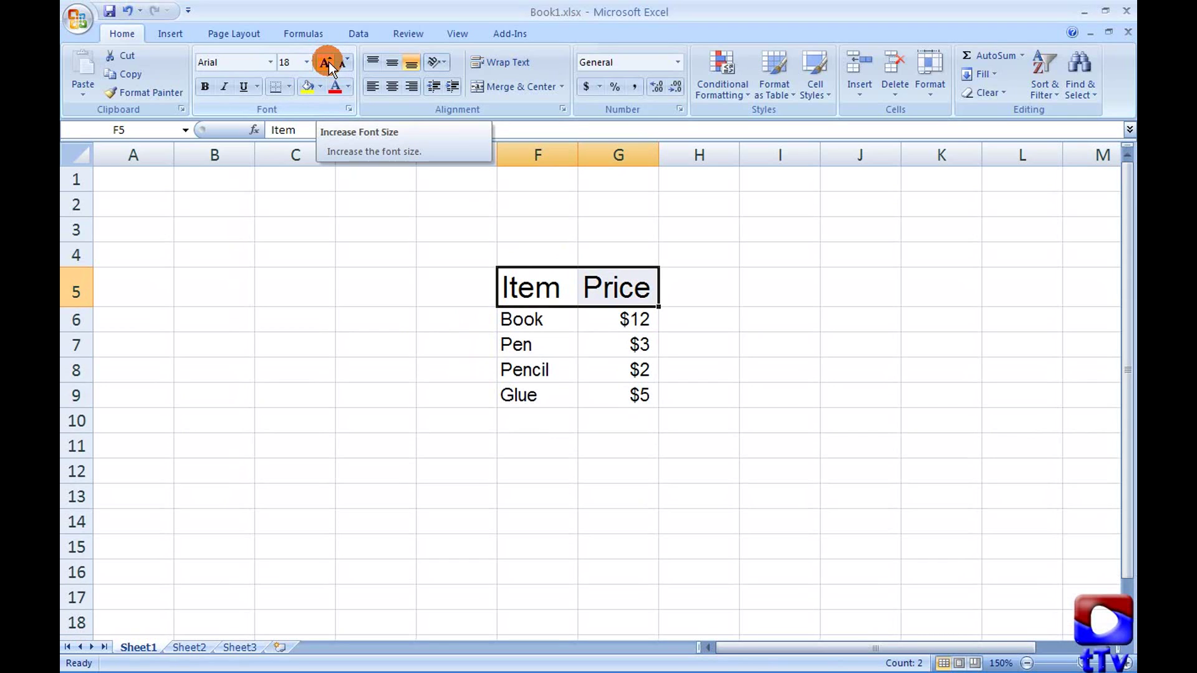
# Set the header font size to 19, then to 50
pyautogui.click(307, 65)
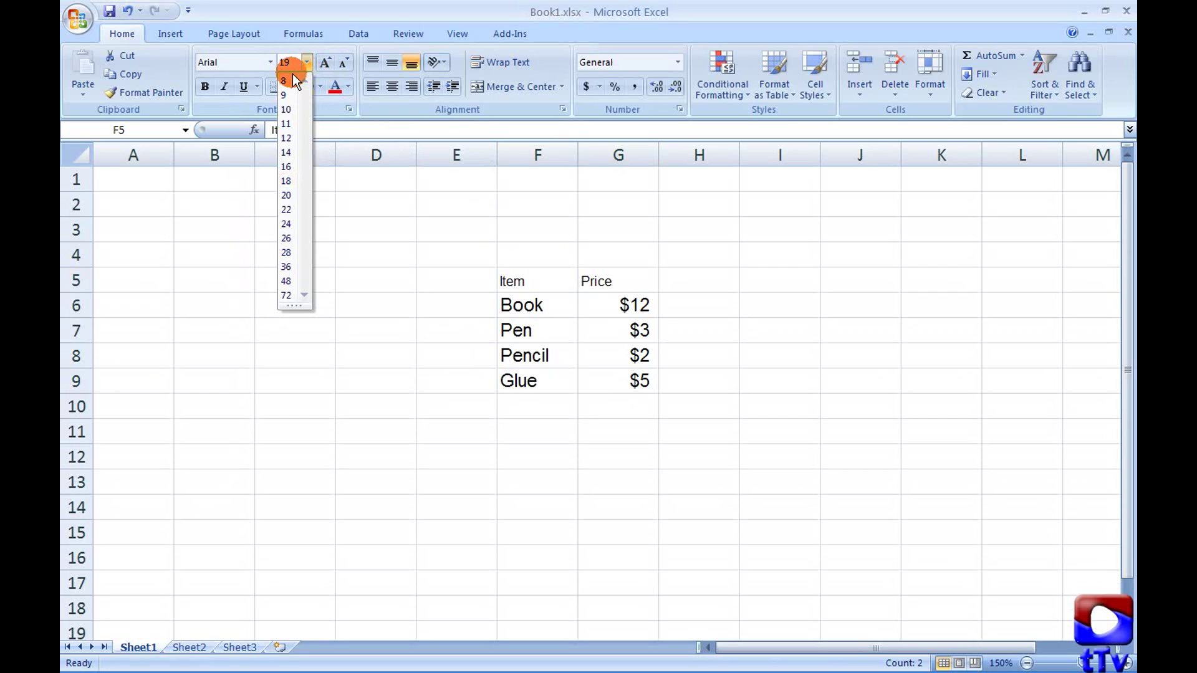
pyautogui.press('Return')
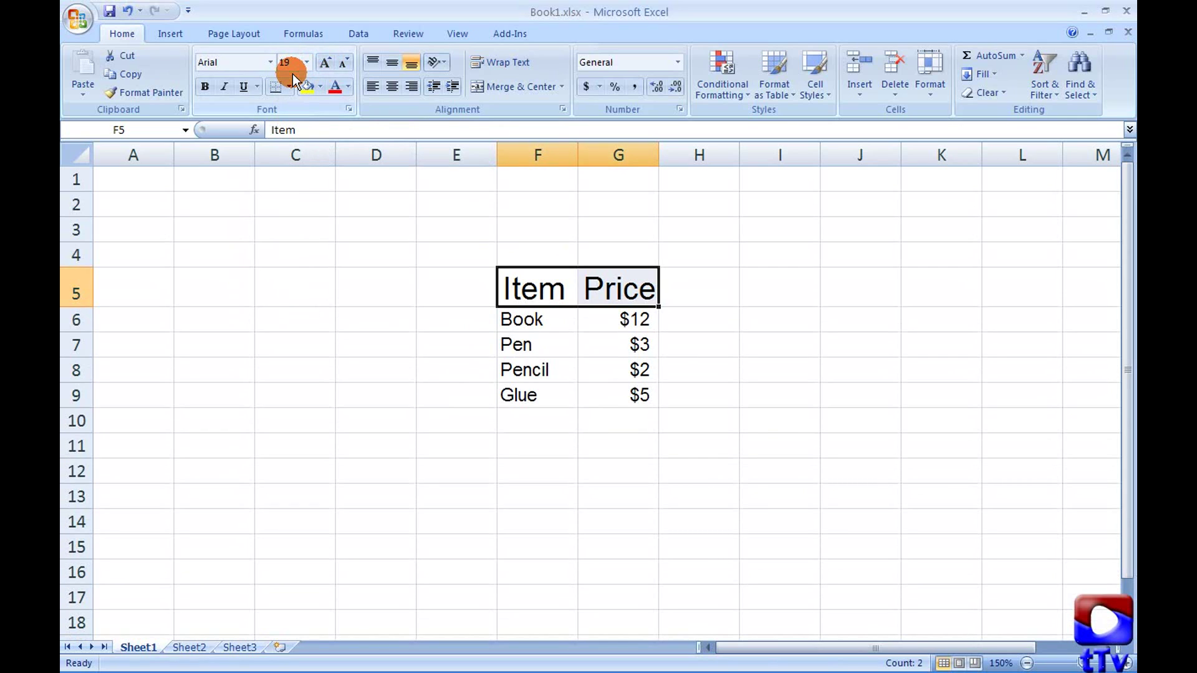
pyautogui.click(307, 62)
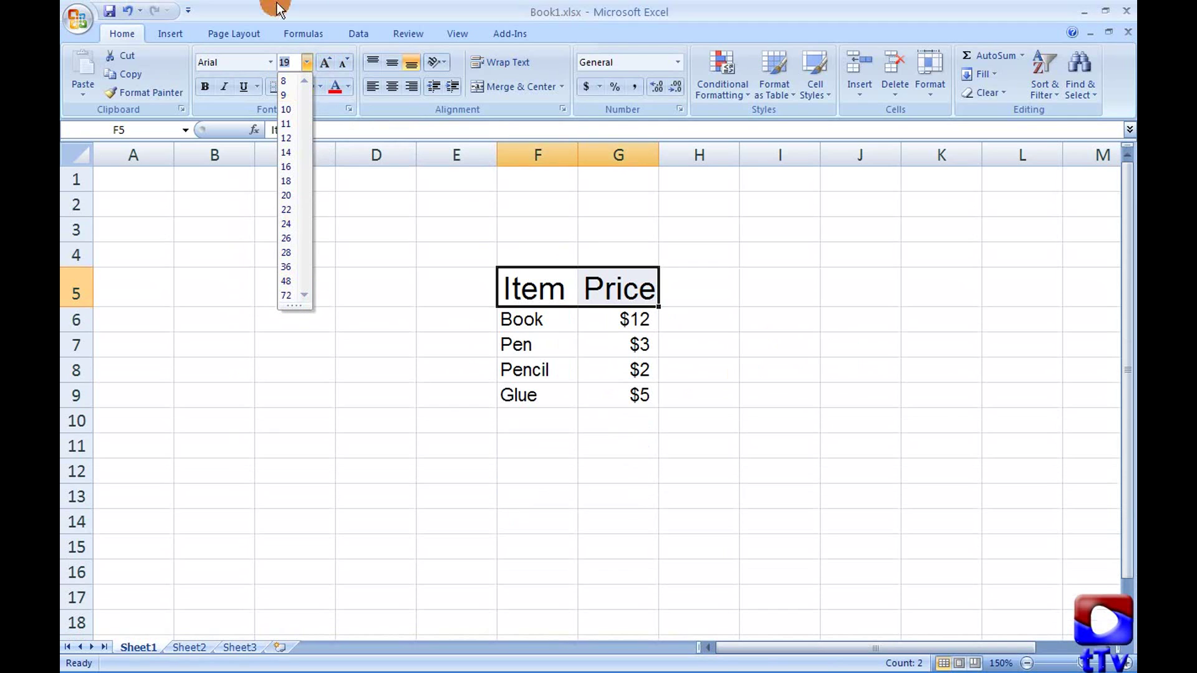
pyautogui.click(289, 61)
pyautogui.write('50')
pyautogui.press('Return')
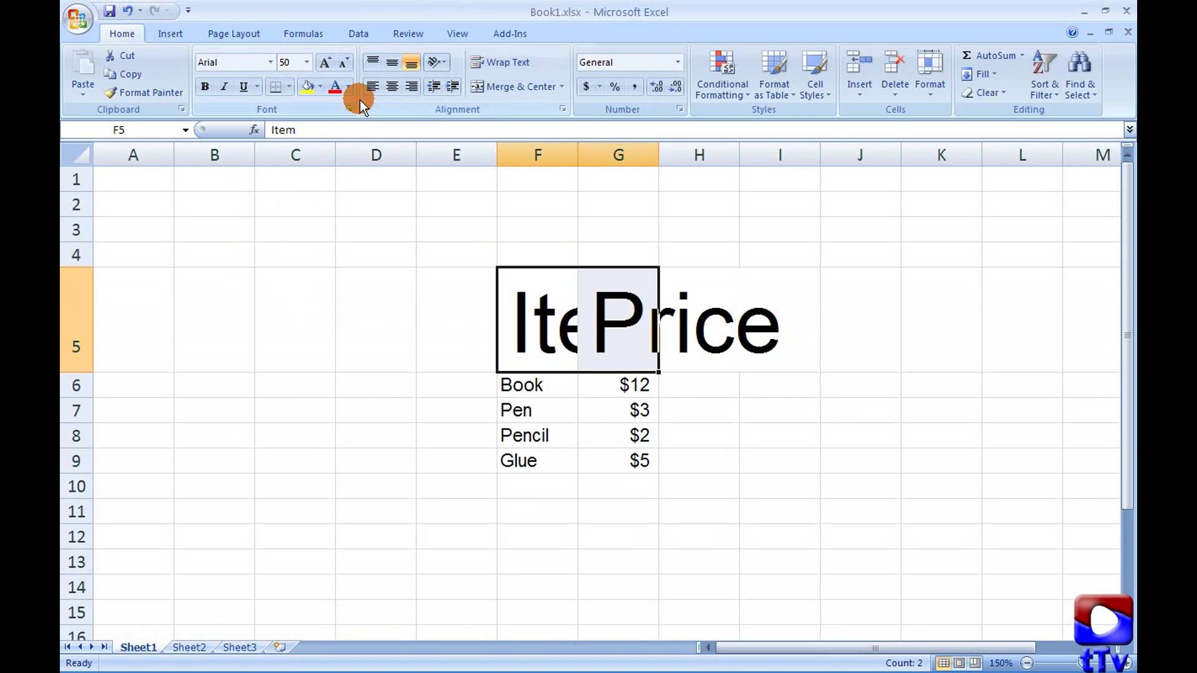
# Shrink the header text seven steps down to 16 point
pyautogui.click(346, 61)
pyautogui.click(346, 61)
pyautogui.click(347, 61)
pyautogui.click(346, 61)
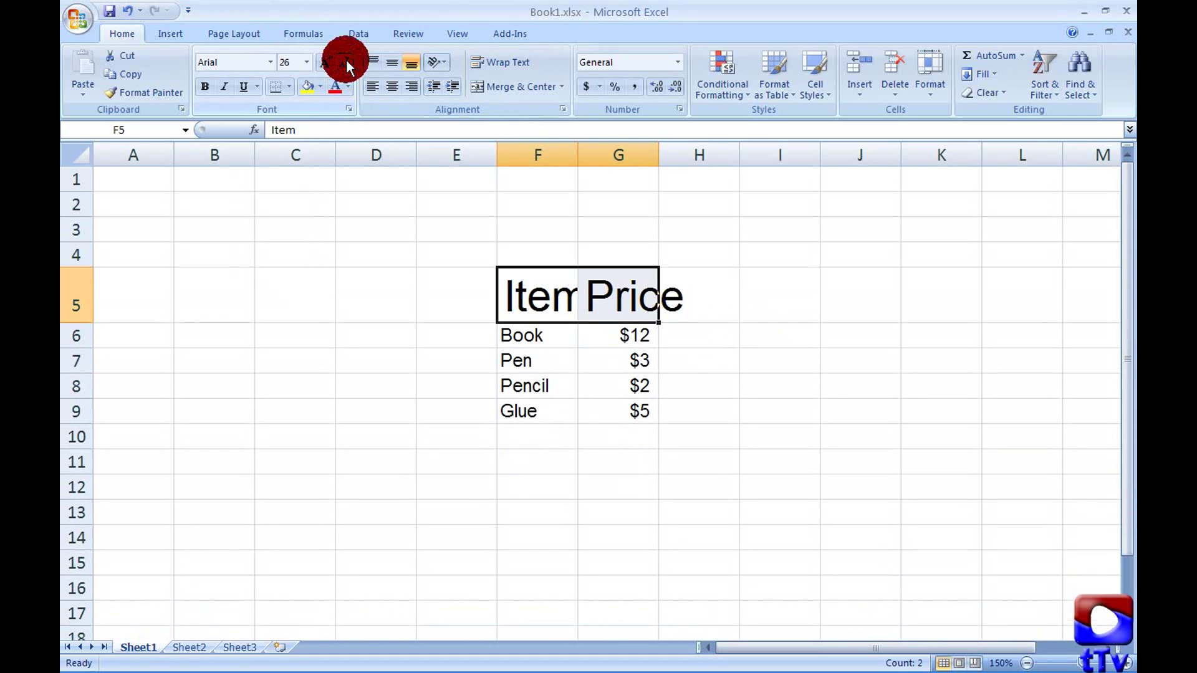
pyautogui.click(347, 61)
pyautogui.click(346, 61)
pyautogui.click(347, 61)
pyautogui.click(346, 61)
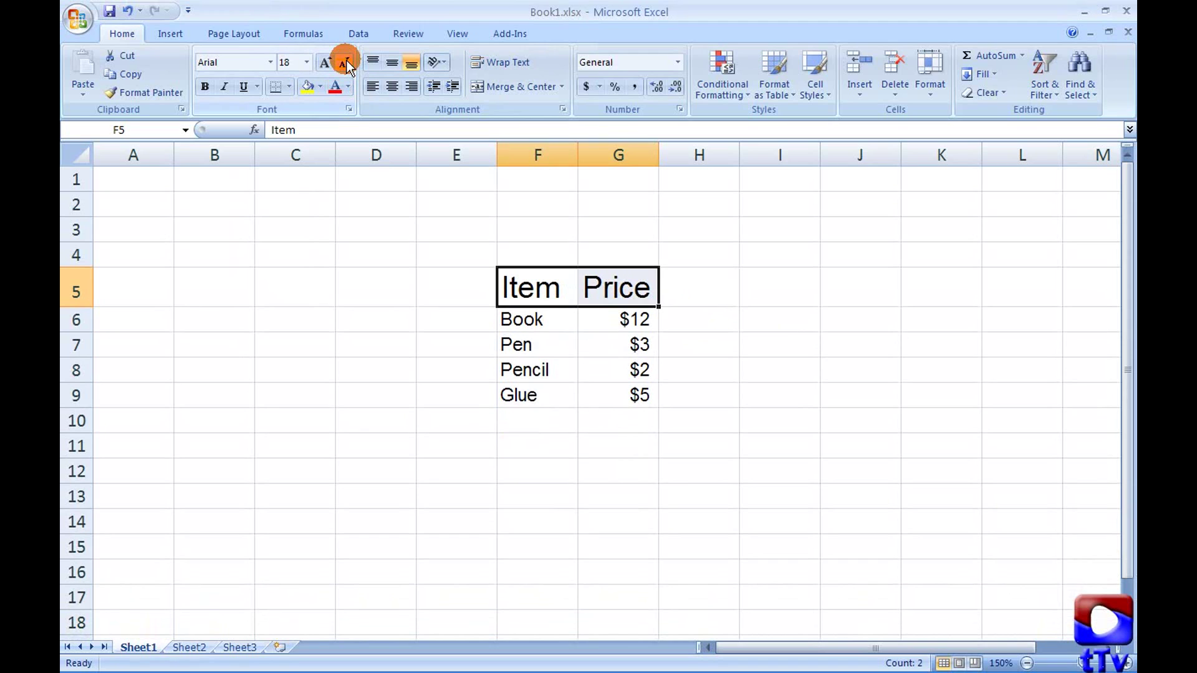
pyautogui.click(346, 61)
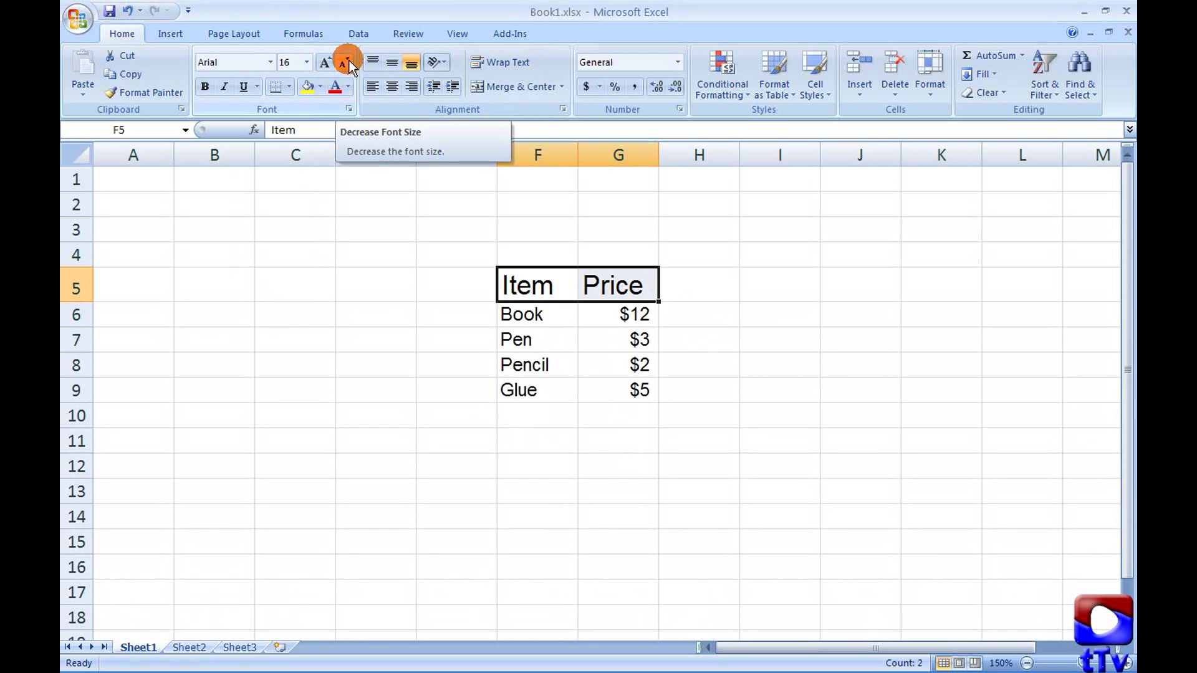
# Make the F5:G5 headers bold and italic with a Double Underline
pyautogui.click(200, 87)
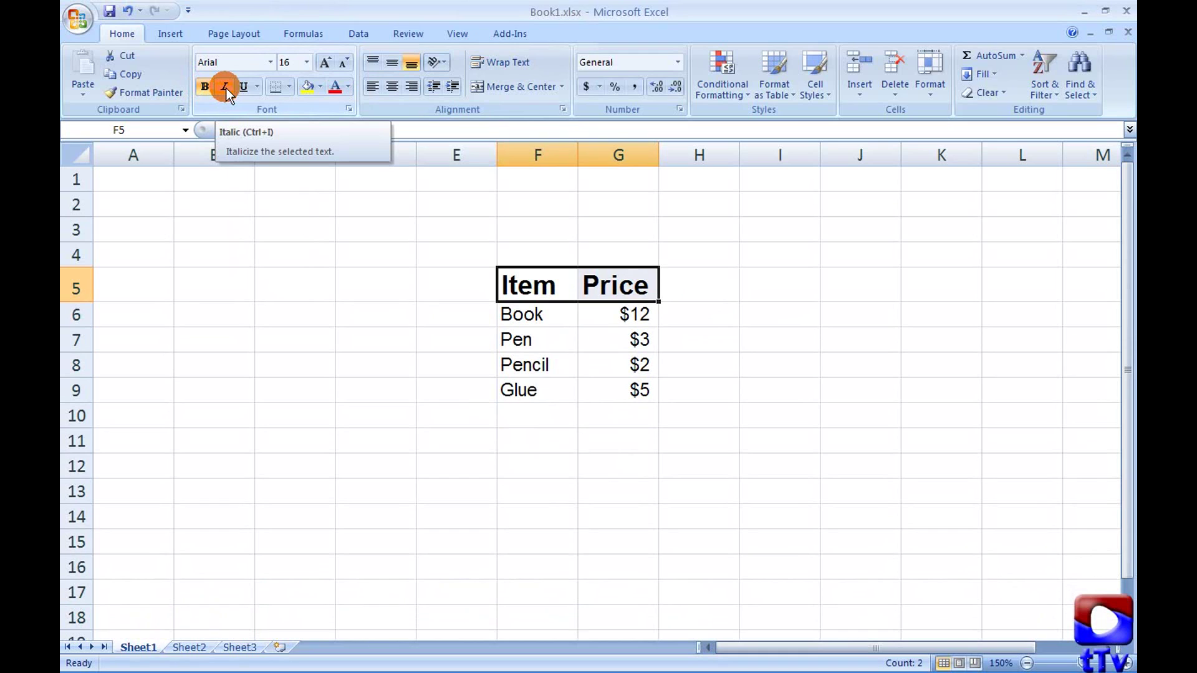
pyautogui.click(226, 88)
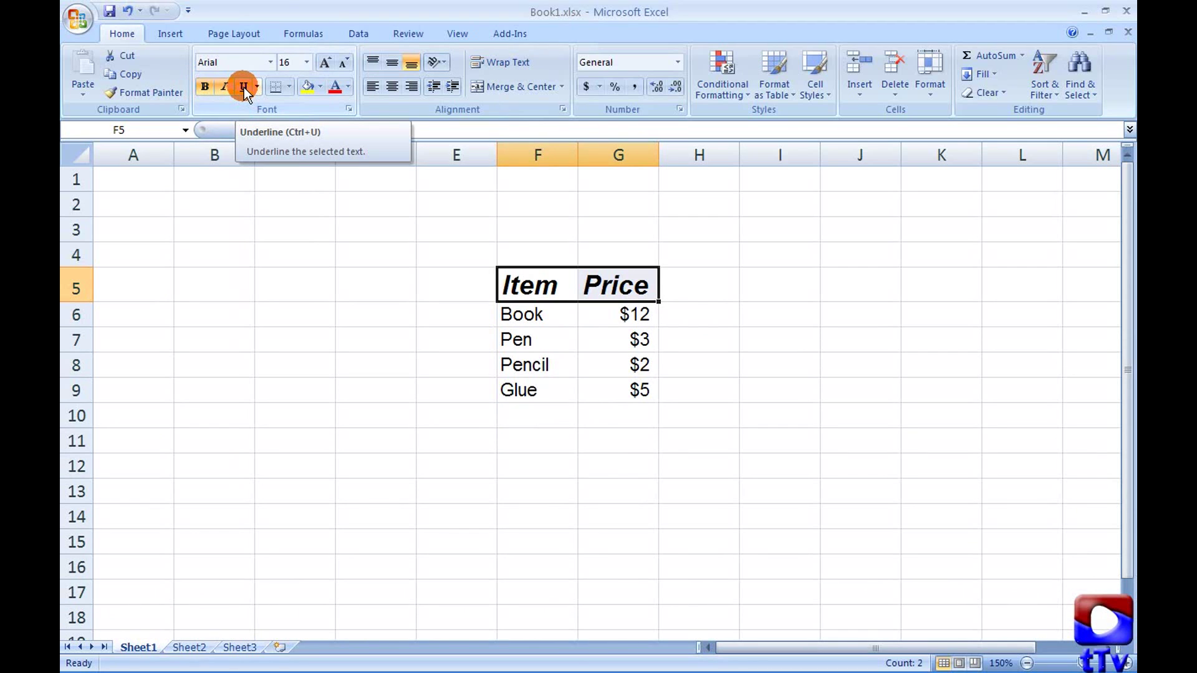
pyautogui.click(245, 88)
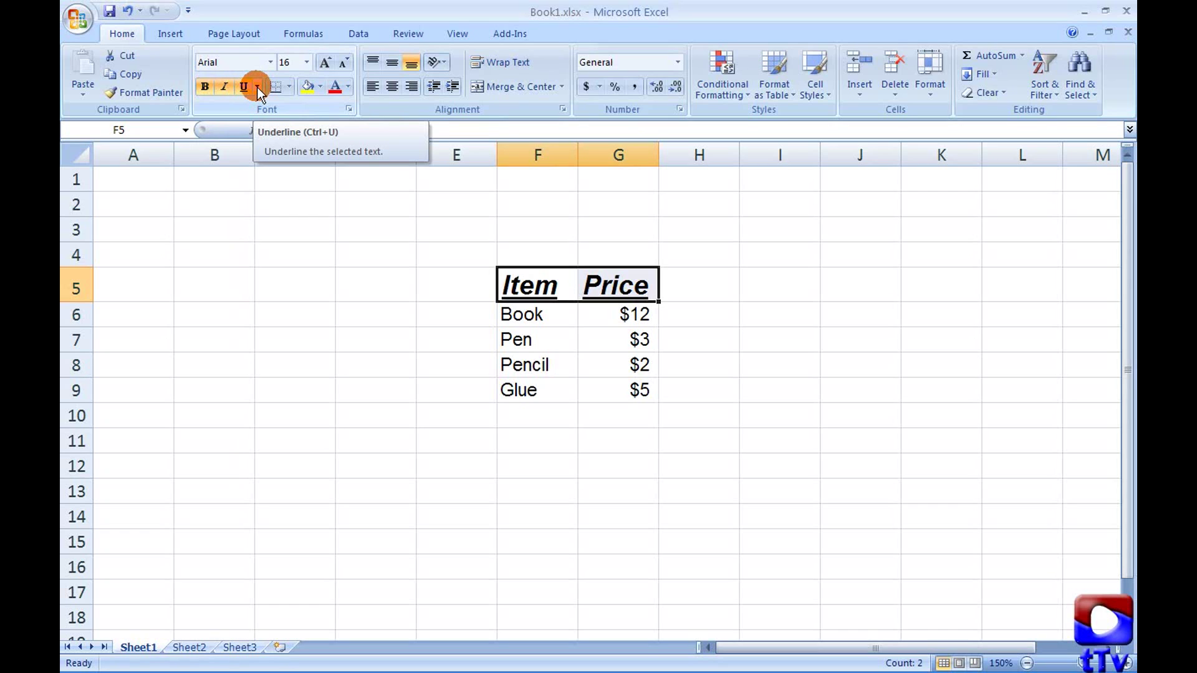
pyautogui.click(257, 87)
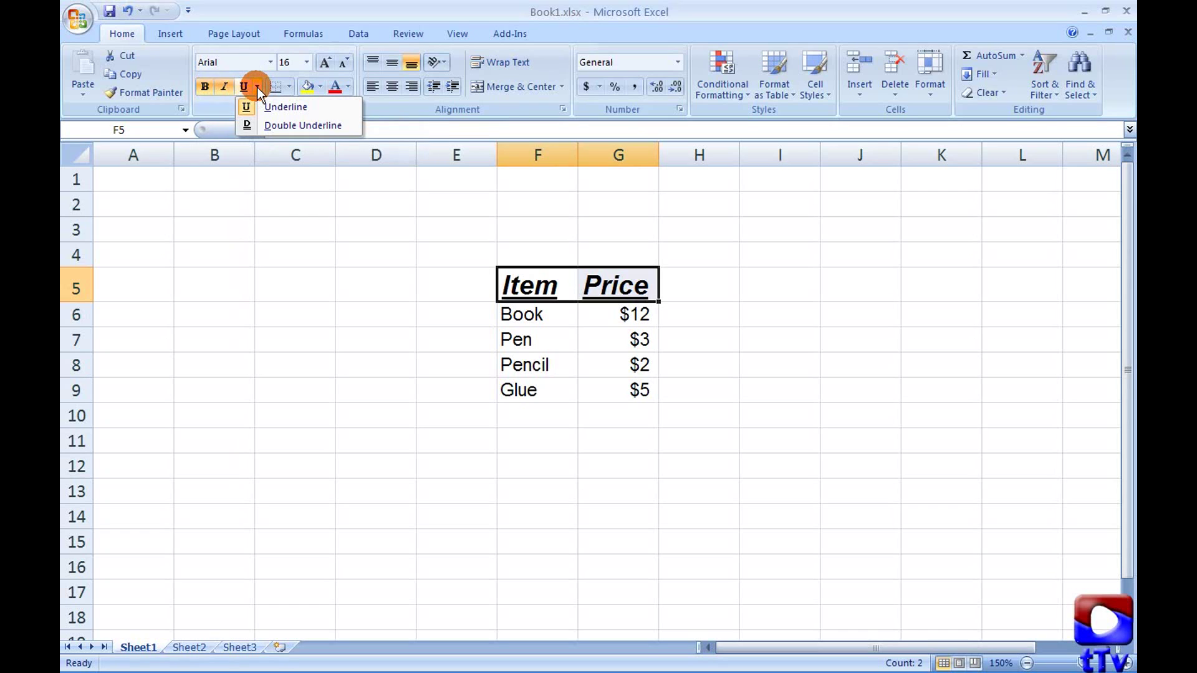
pyautogui.click(280, 126)
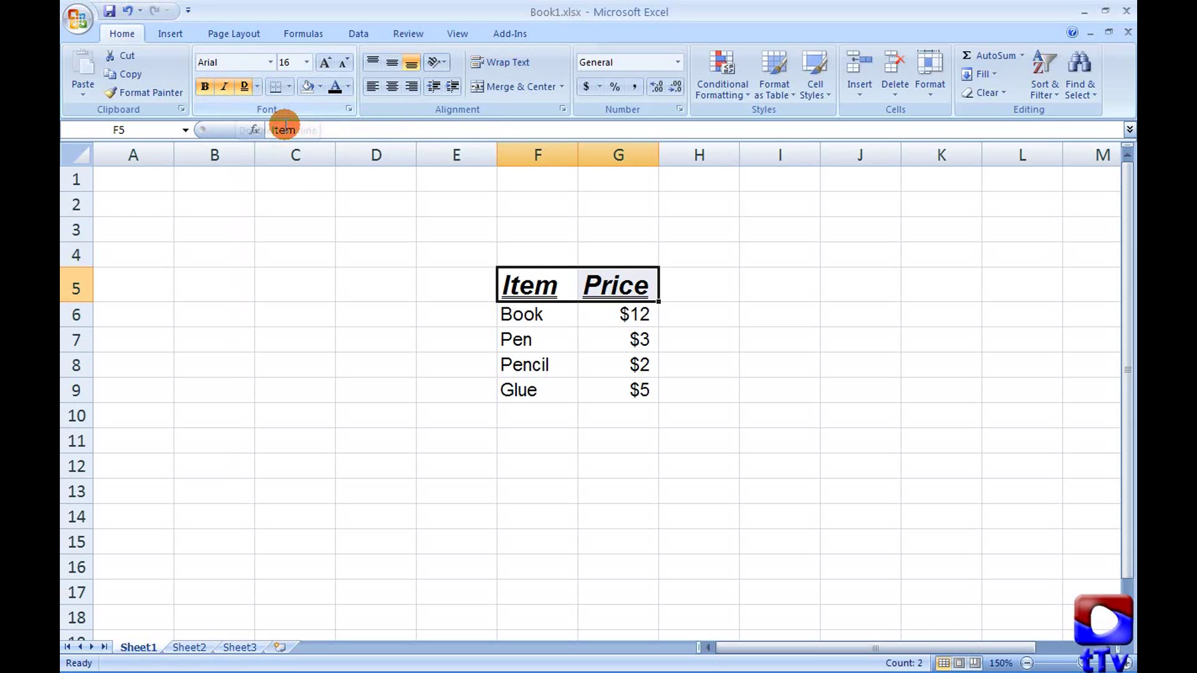
# Fill the header cells with Dark Blue, Text 2, Lighter 40%, briefly trying No Fill
pyautogui.click(318, 88)
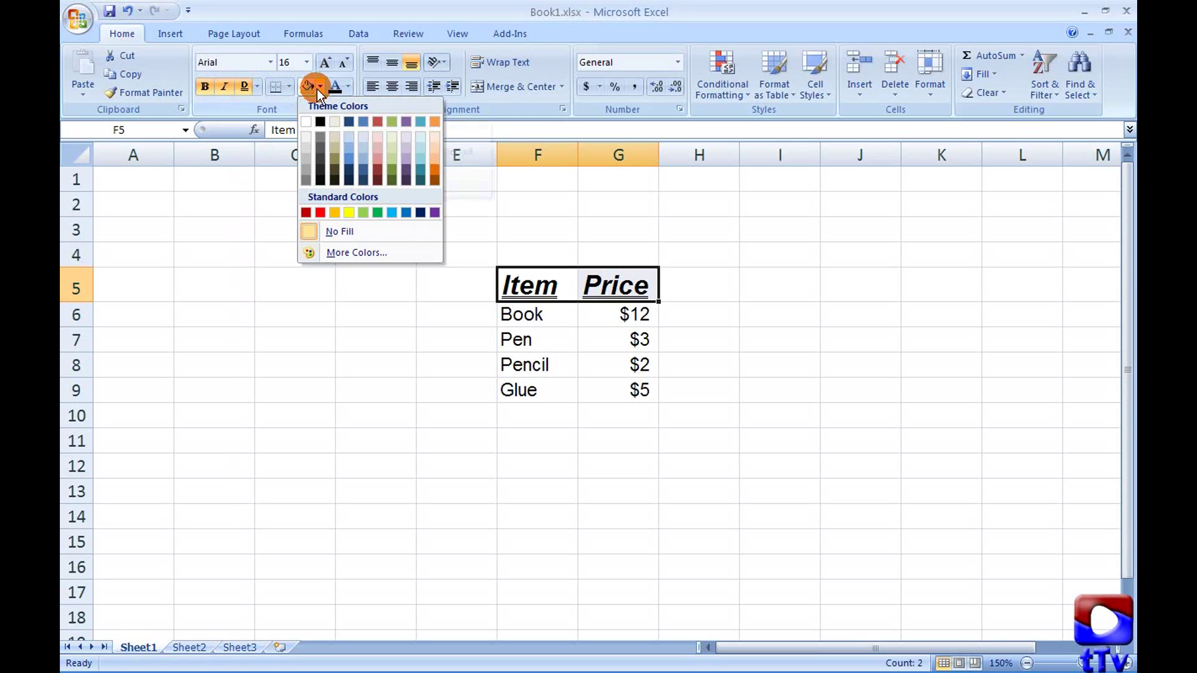
pyautogui.click(350, 159)
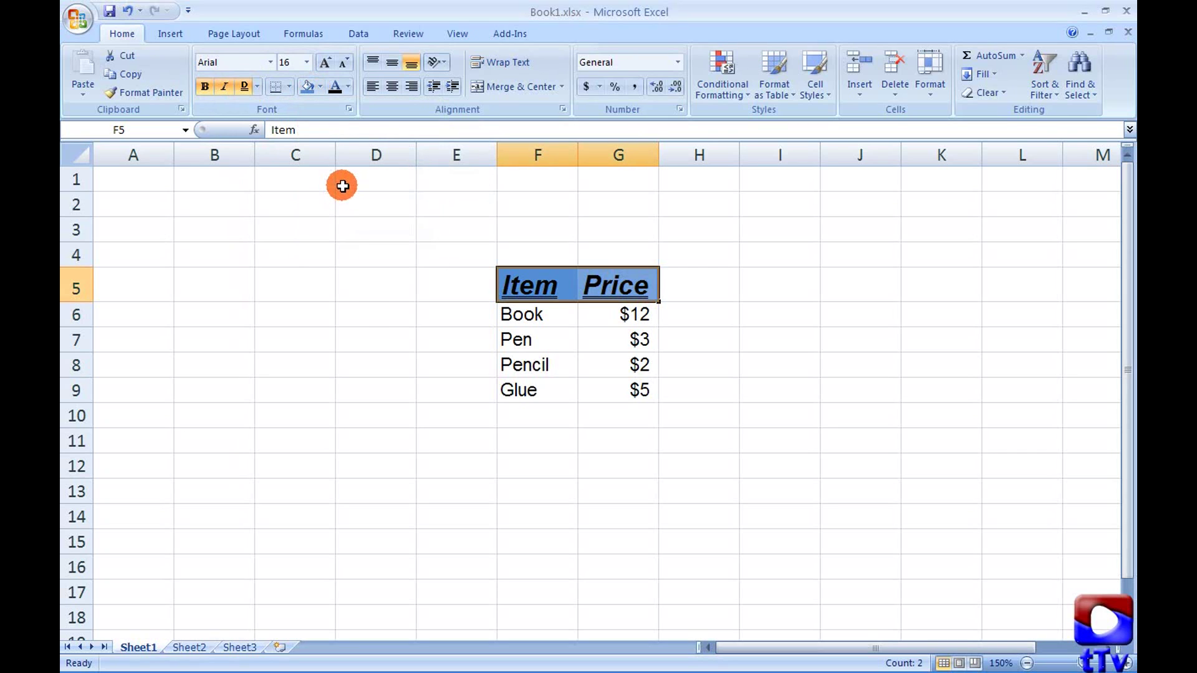
pyautogui.click(321, 88)
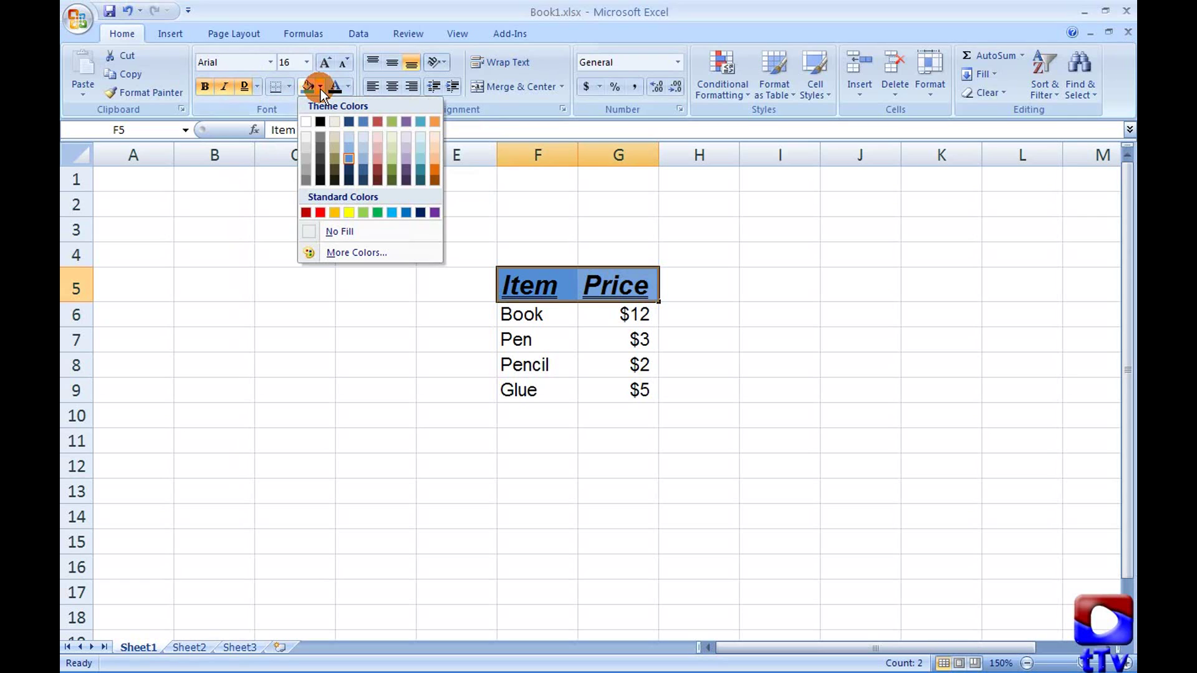
pyautogui.click(334, 232)
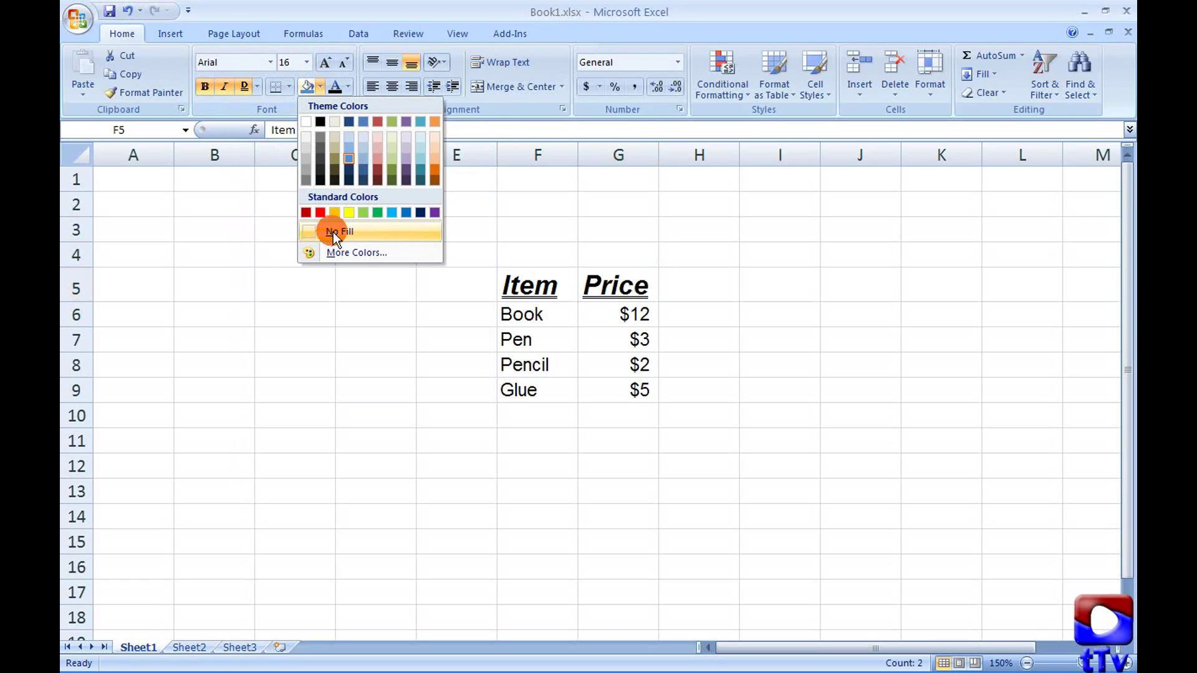
pyautogui.click(333, 233)
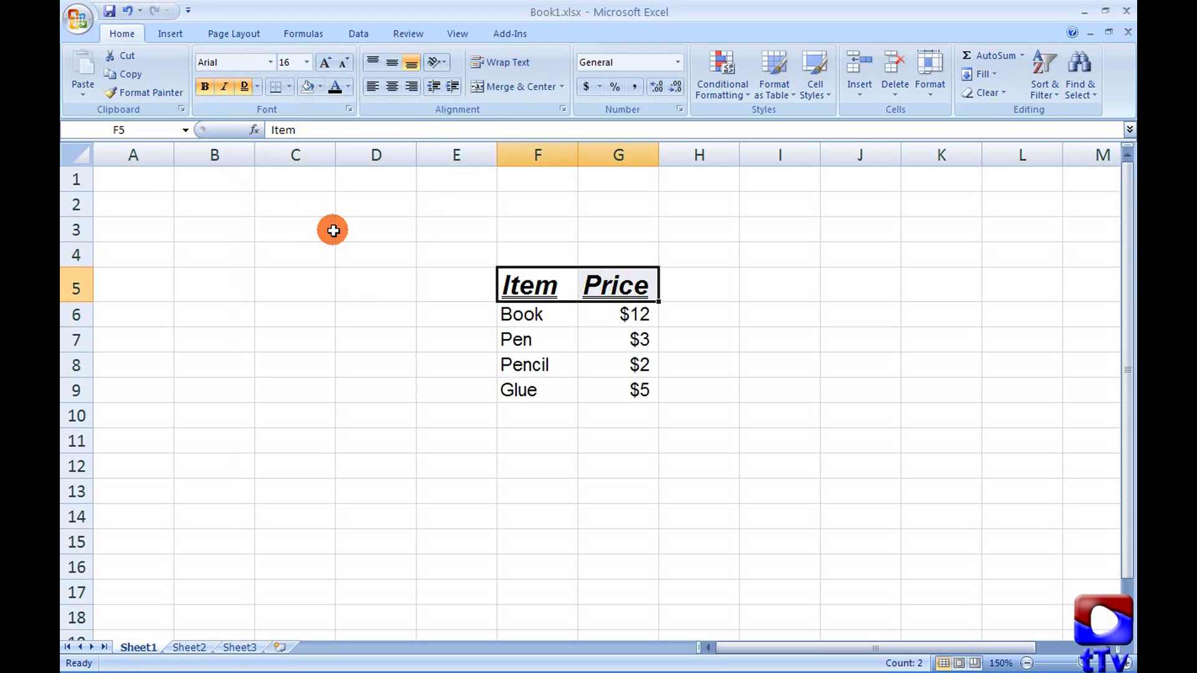
pyautogui.click(320, 87)
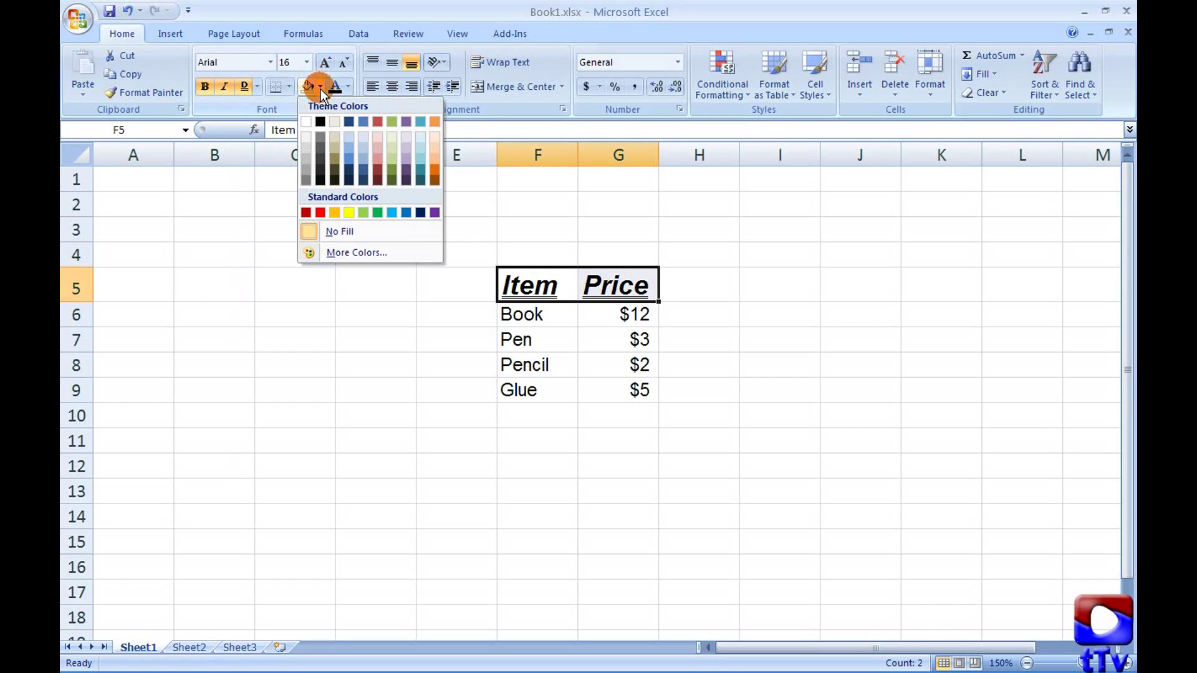
pyautogui.click(350, 159)
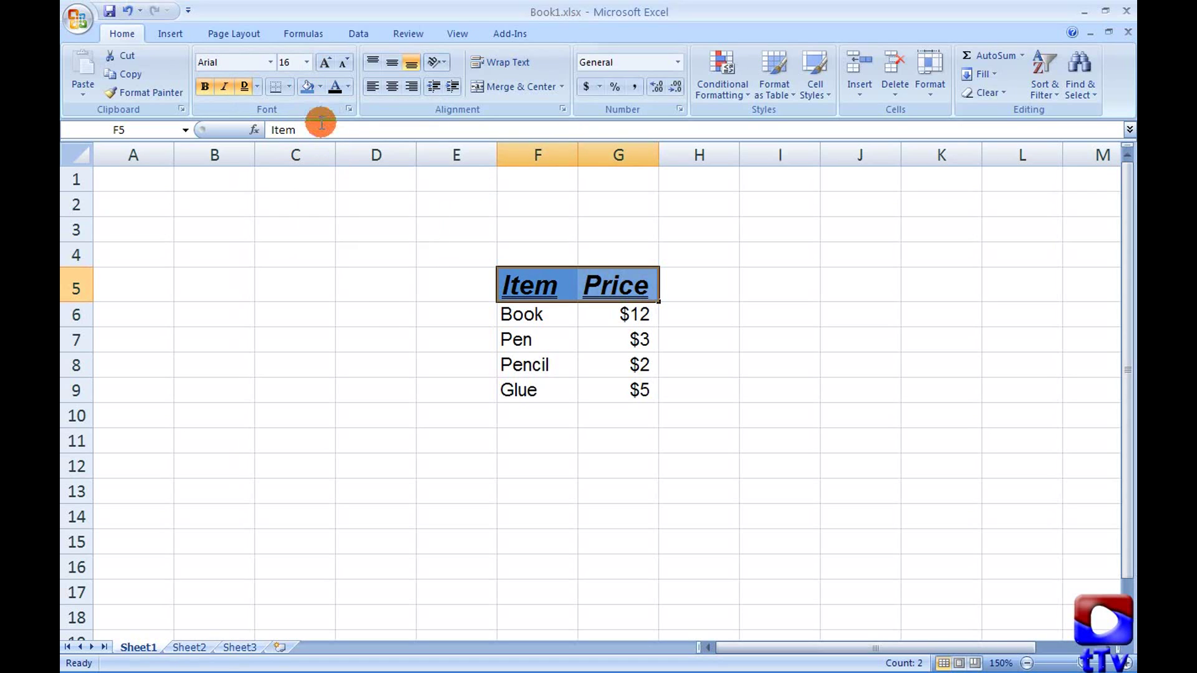
# Look at the Standard colour hexagon in More Colors, then cancel without changing the fill
pyautogui.click(320, 94)
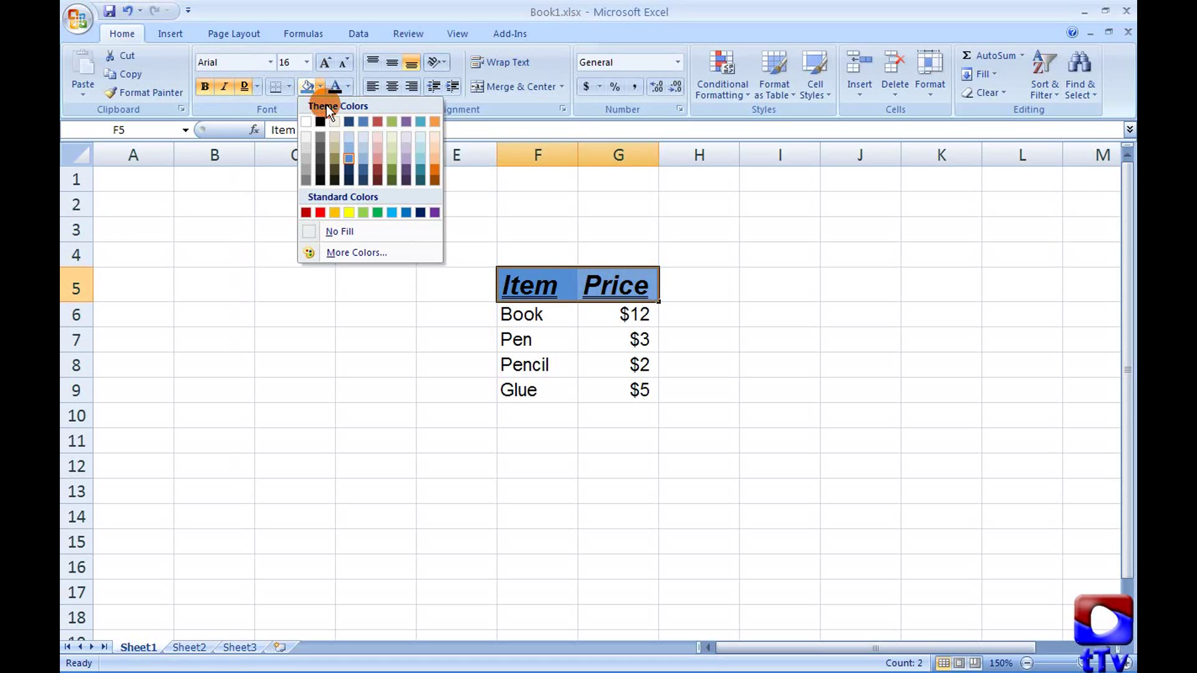
pyautogui.click(341, 253)
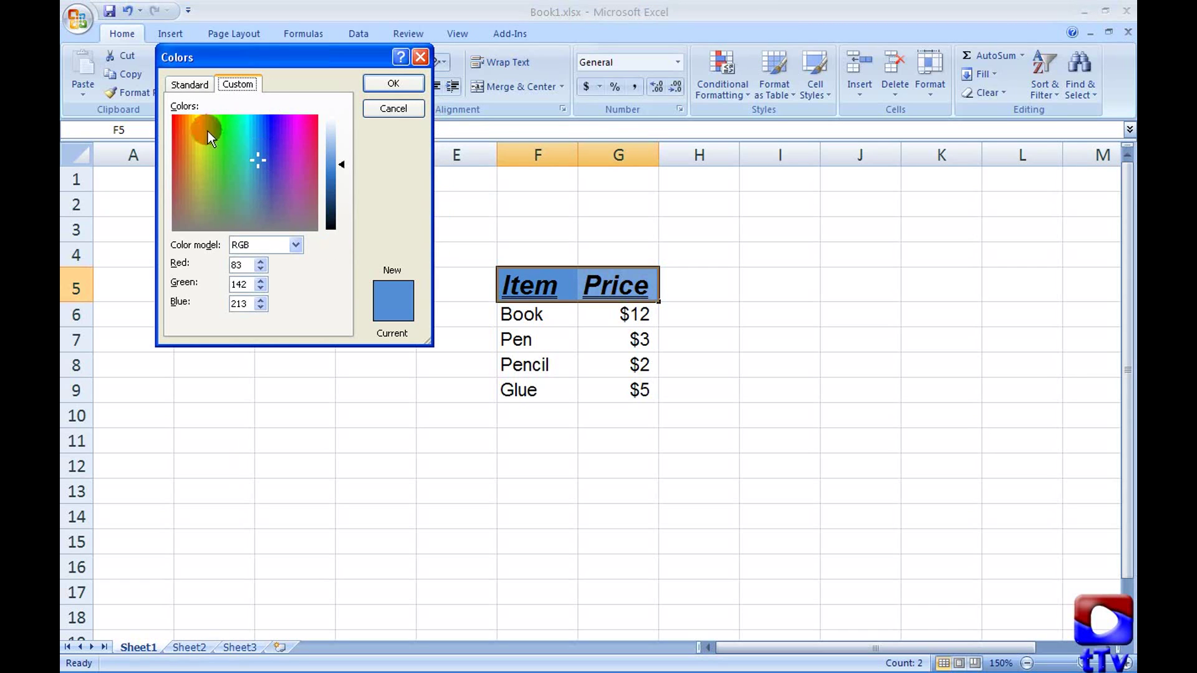
pyautogui.click(191, 85)
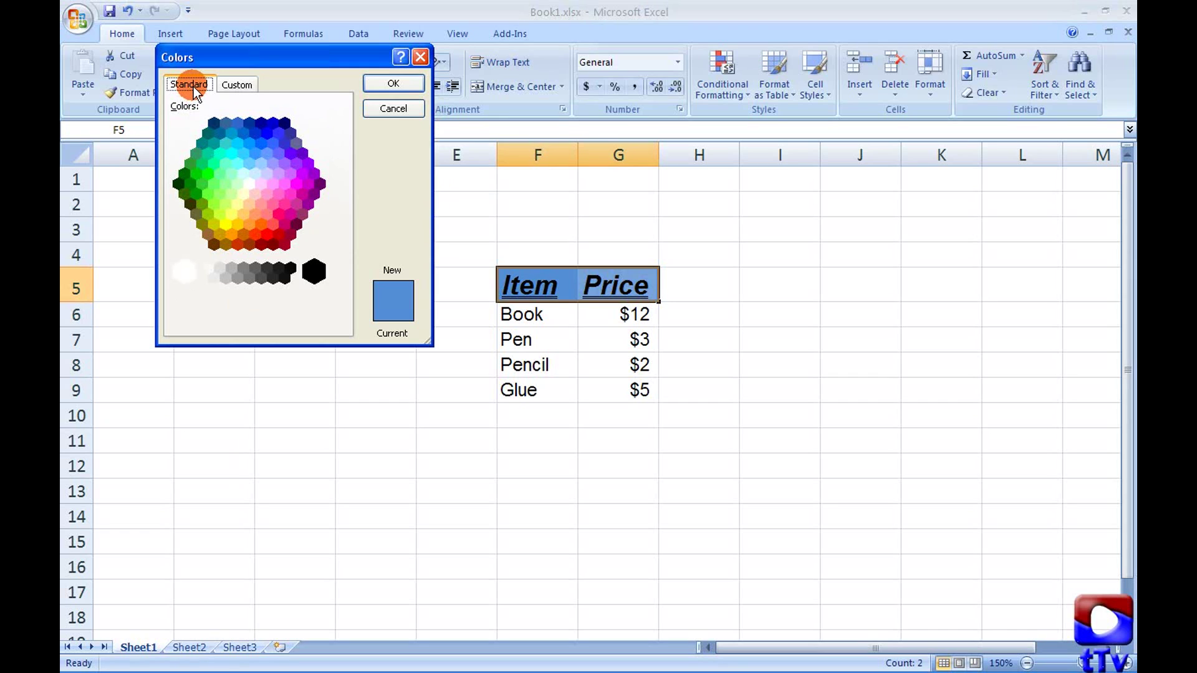
pyautogui.click(411, 110)
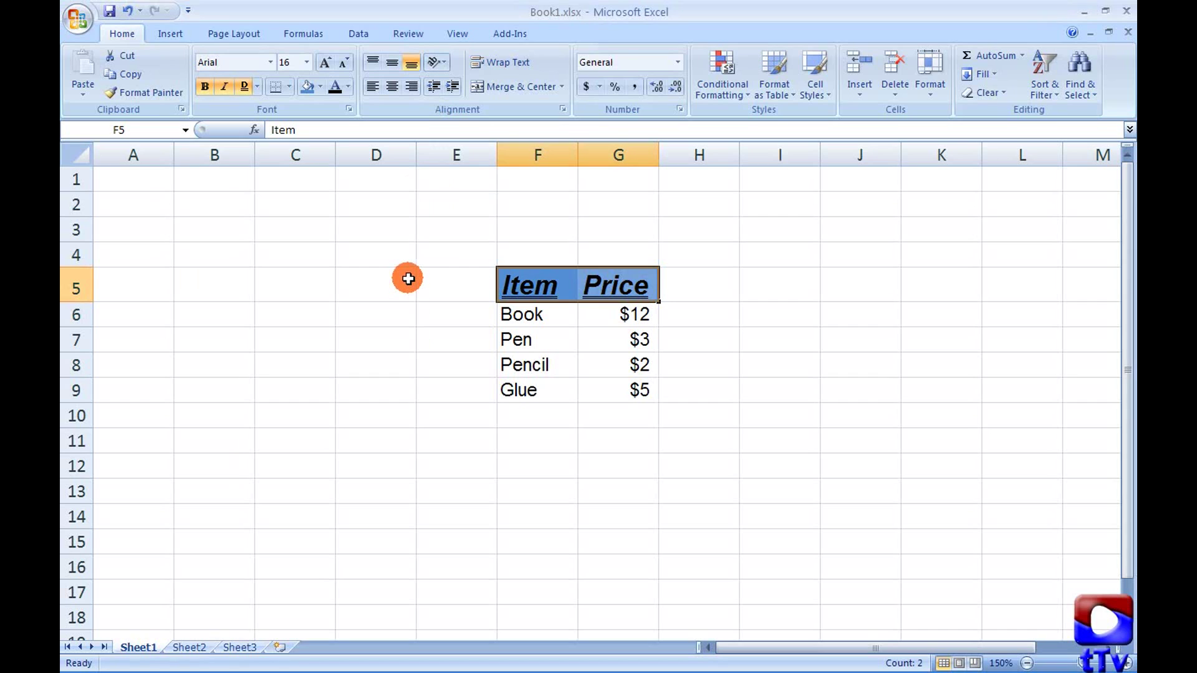
# Change the Item and Price header font colour to Dark Red
pyautogui.click(350, 88)
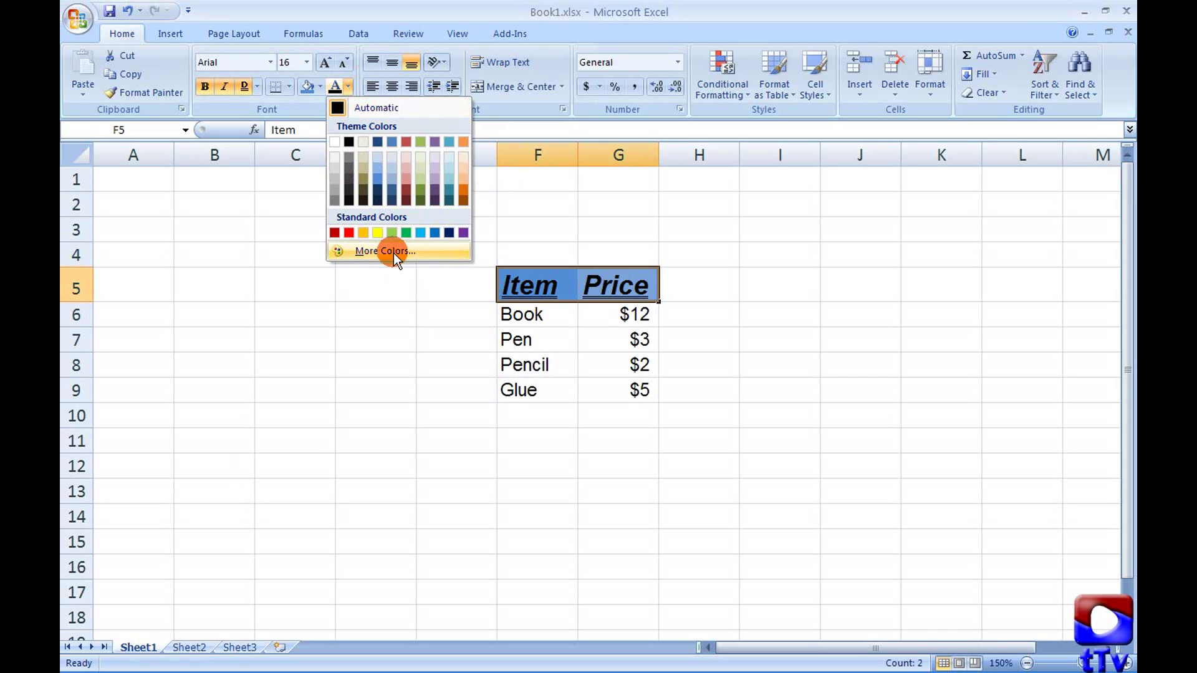
pyautogui.click(336, 233)
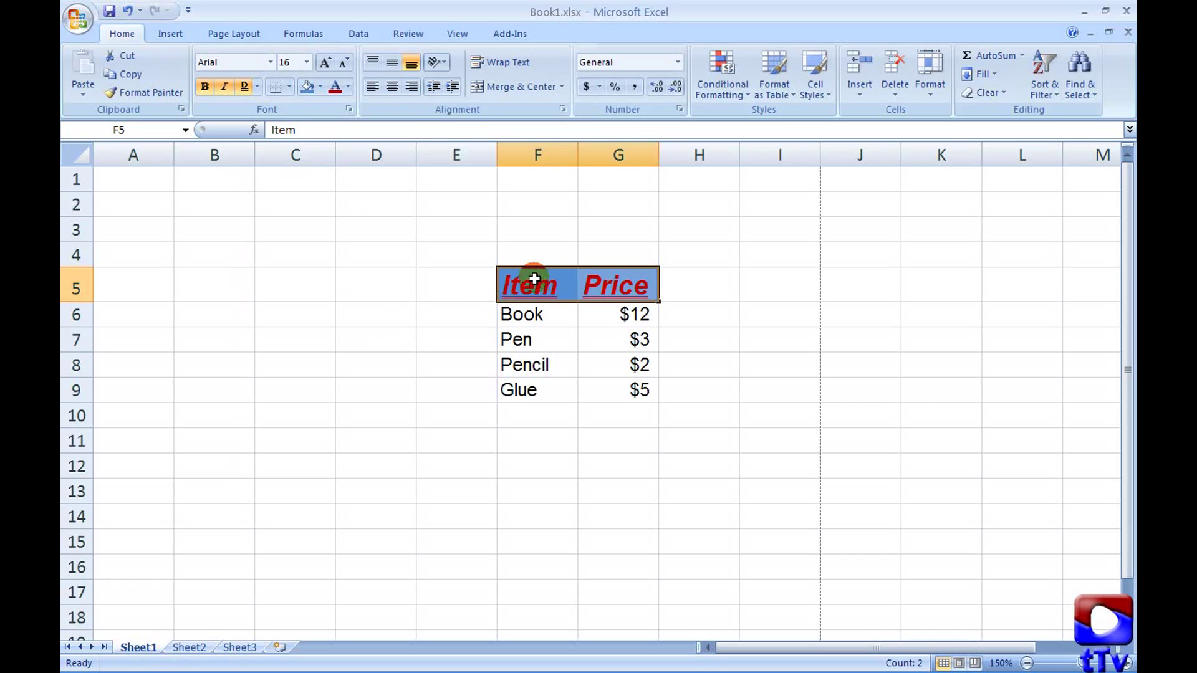
# Apply All Borders to F5:G9 and click H5 to view the full grid
pyautogui.moveTo(531, 279); pyautogui.dragTo(609, 391)
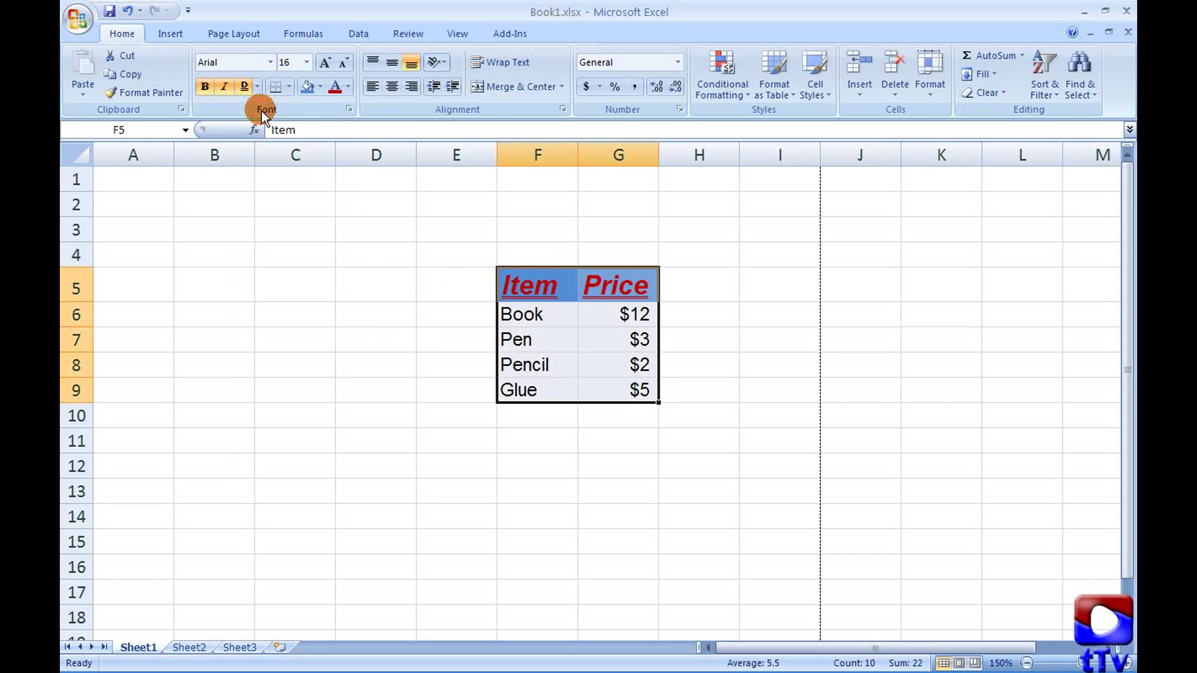
pyautogui.click(288, 86)
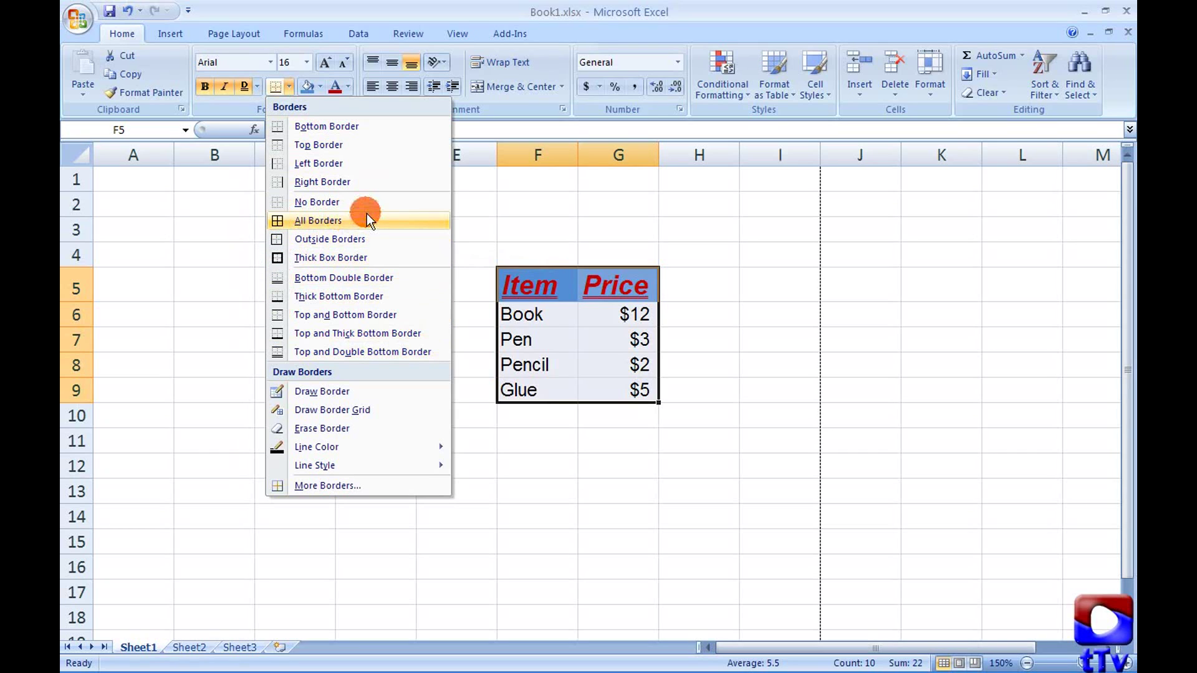
pyautogui.click(317, 222)
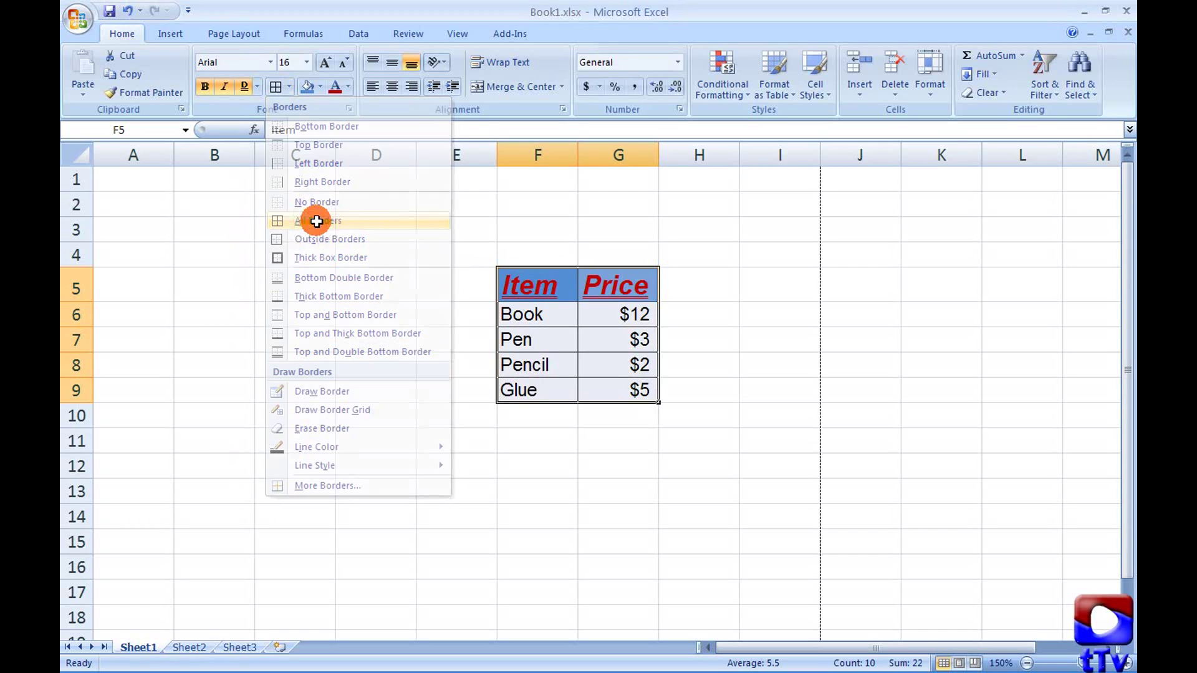
pyautogui.click(691, 294)
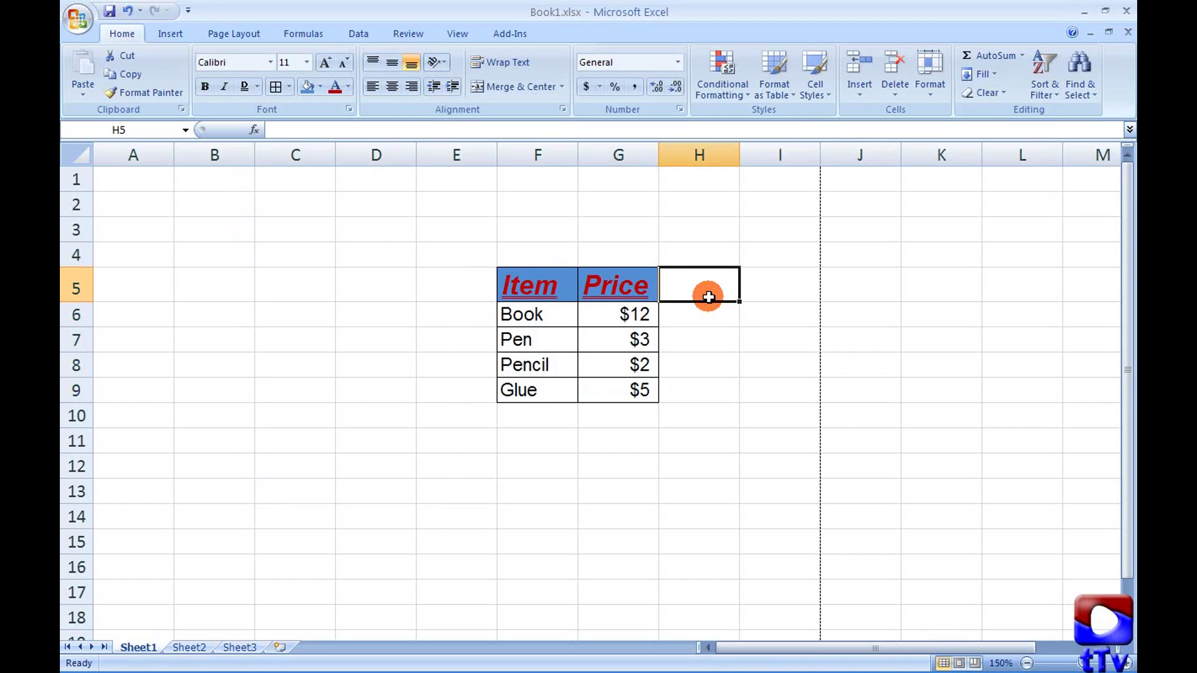
pyautogui.click(69, 15)
pyautogui.moveTo(110, 212)
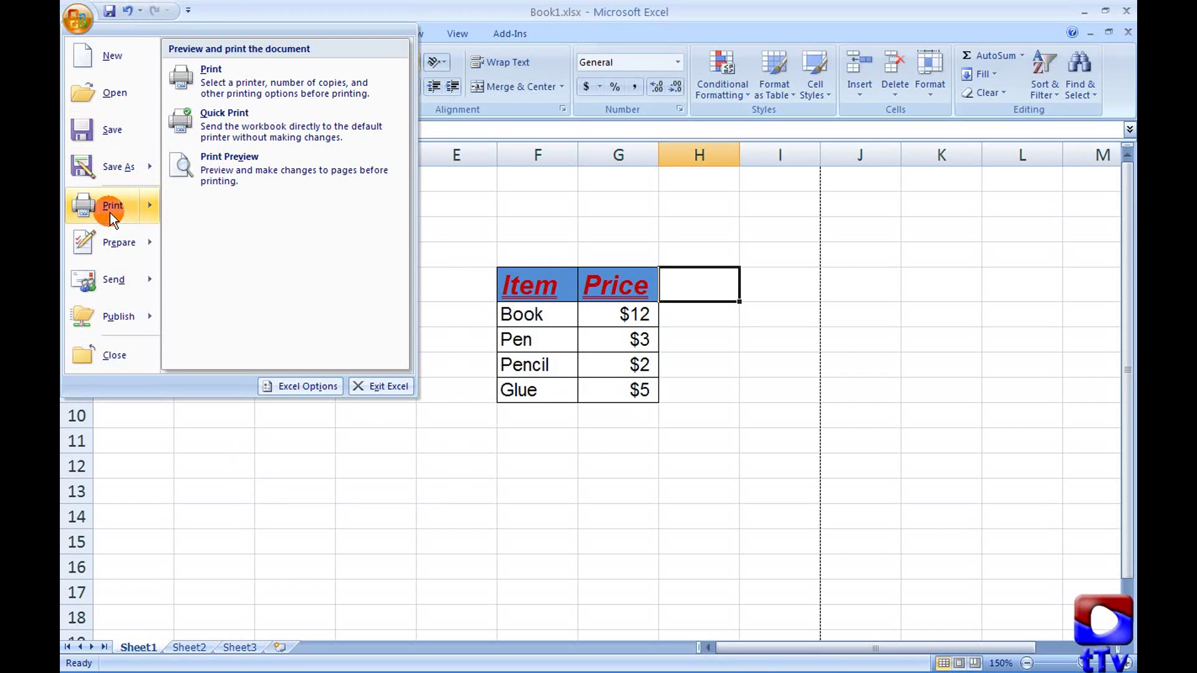
pyautogui.click(213, 166)
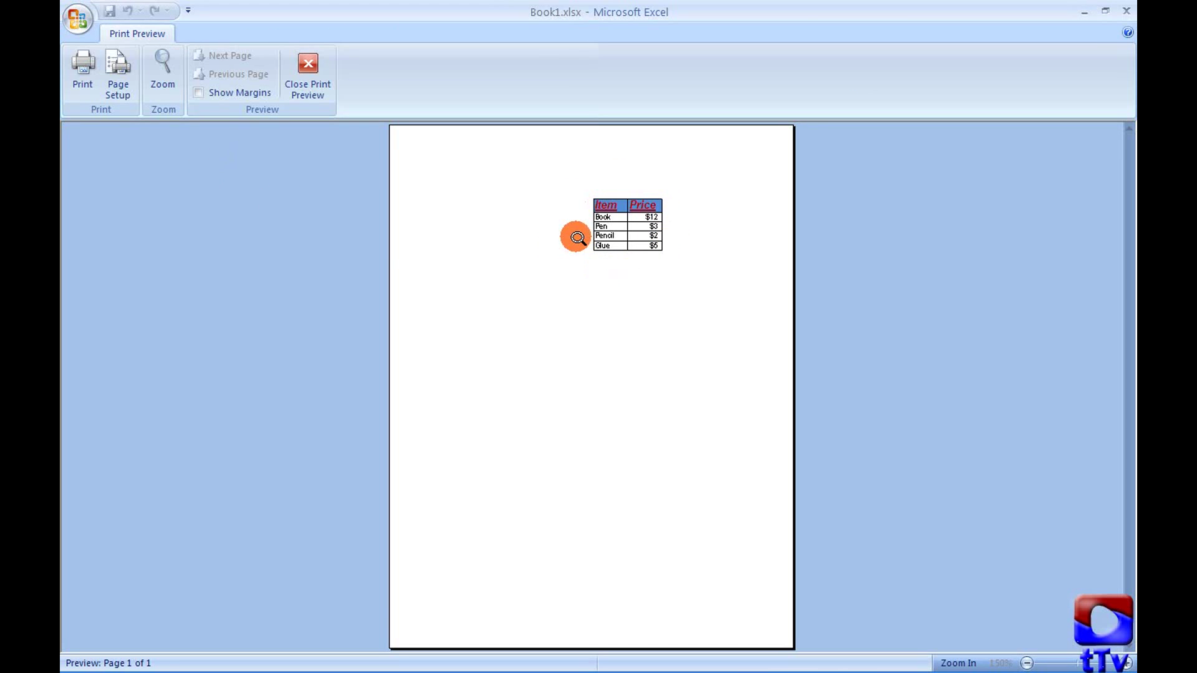
pyautogui.click(298, 73)
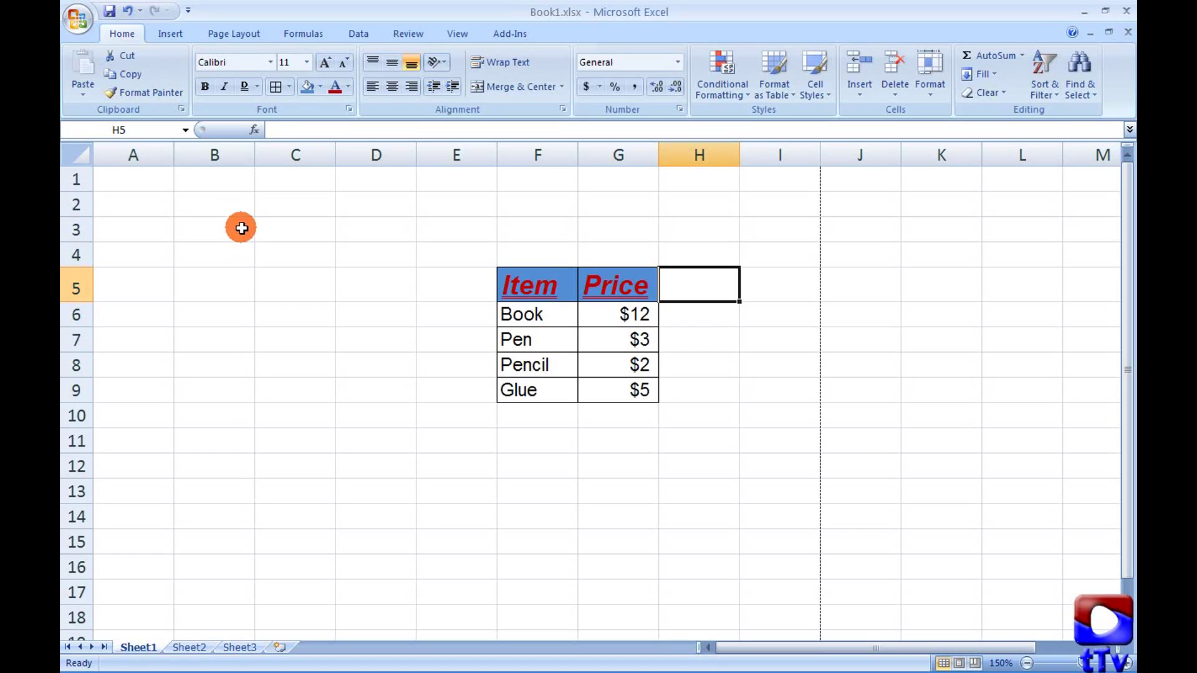
# Set the drawn-border line colour to Red and the line style to a thick line
pyautogui.click(288, 91)
pyautogui.moveTo(372, 440)
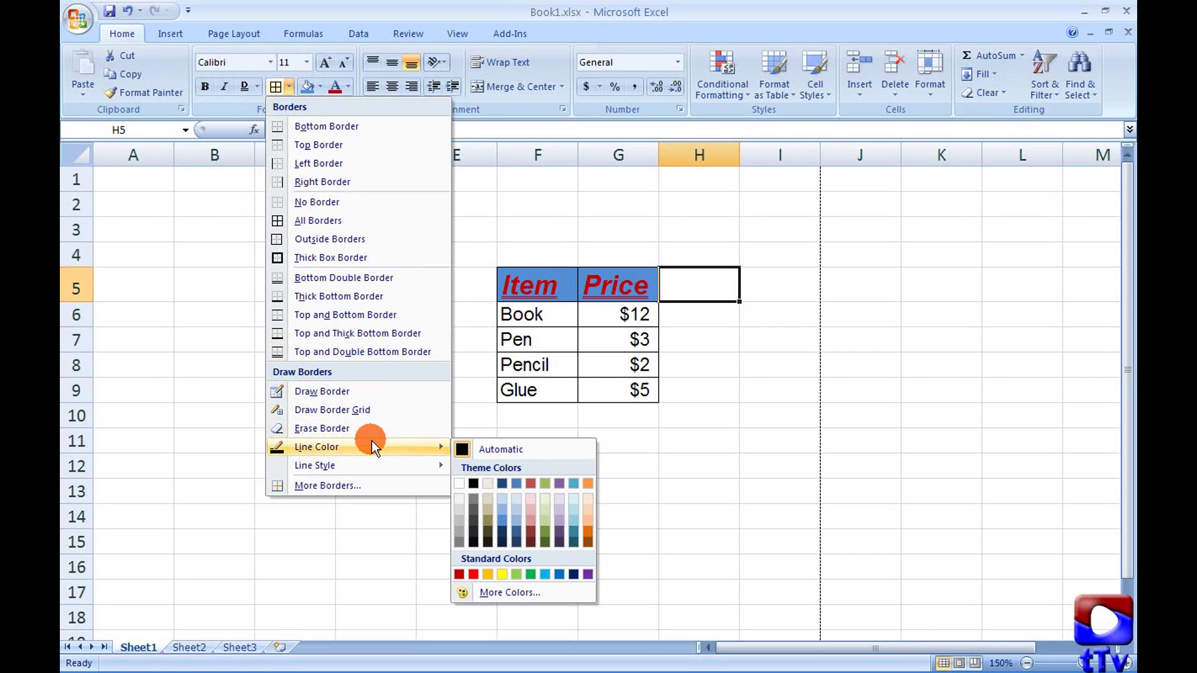
pyautogui.click(472, 574)
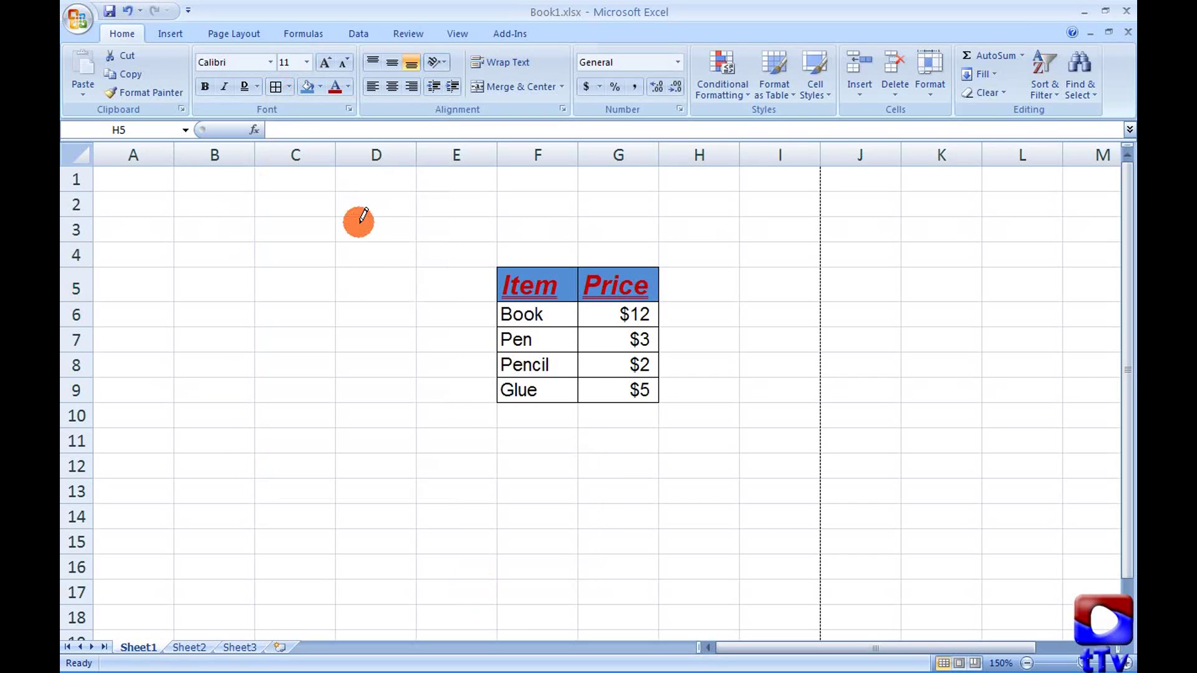
pyautogui.click(289, 84)
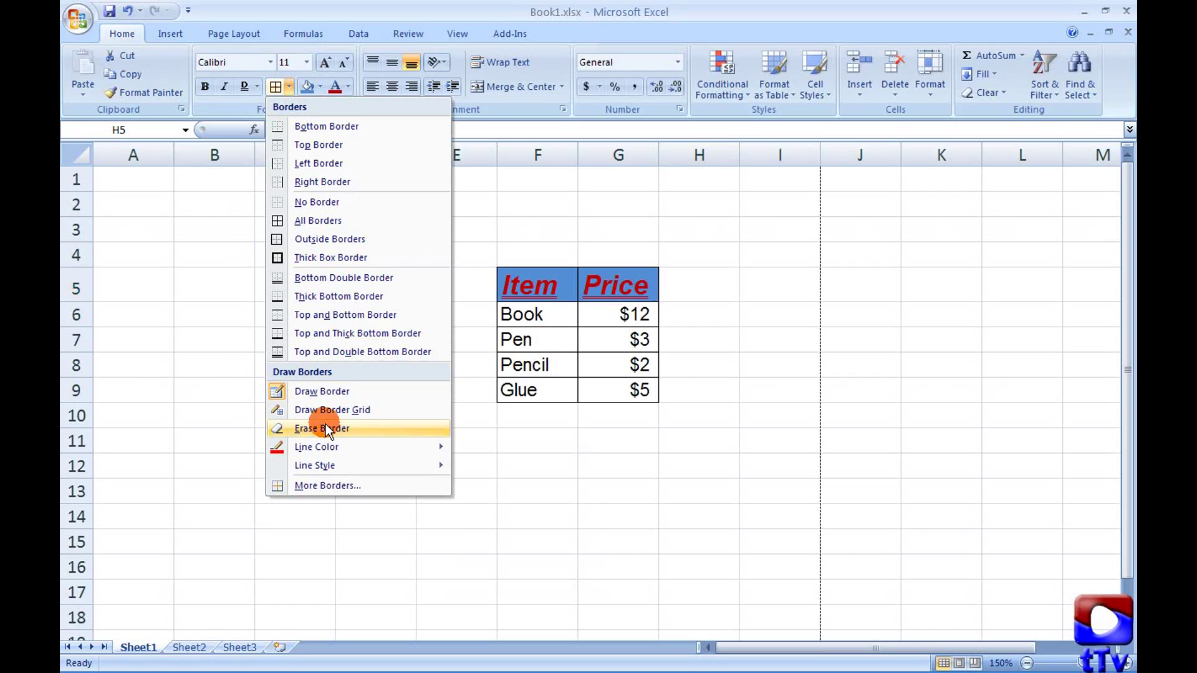
pyautogui.moveTo(335, 457)
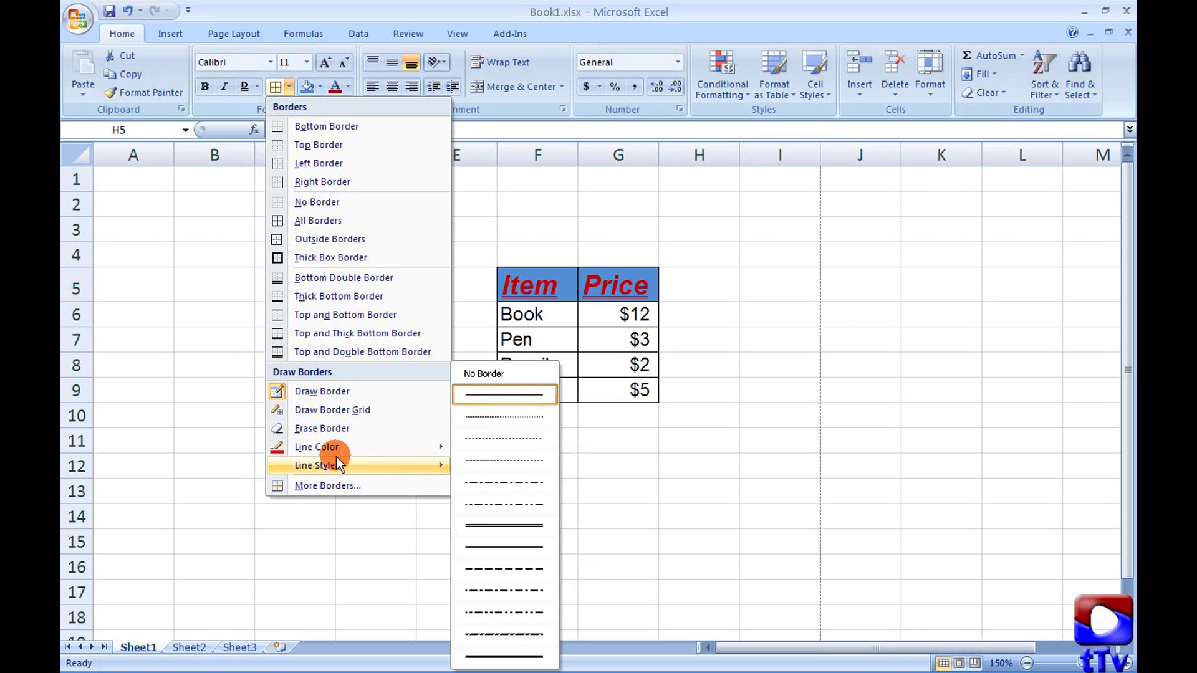
pyautogui.moveTo(395, 451)
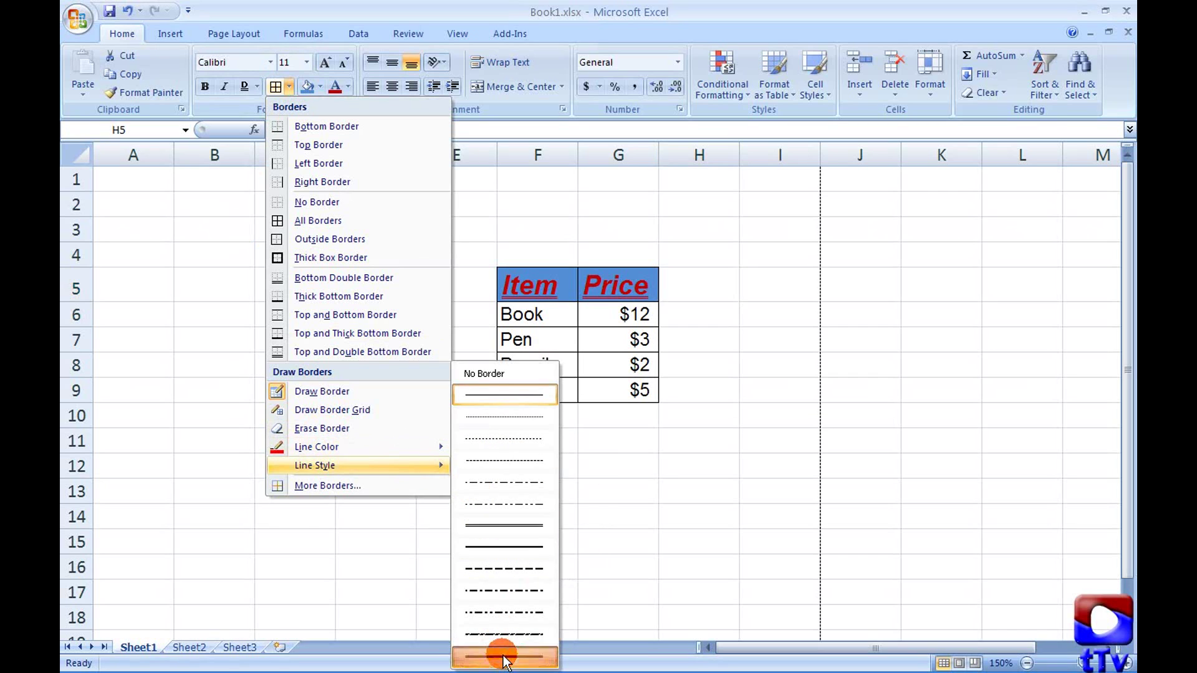
pyautogui.click(504, 656)
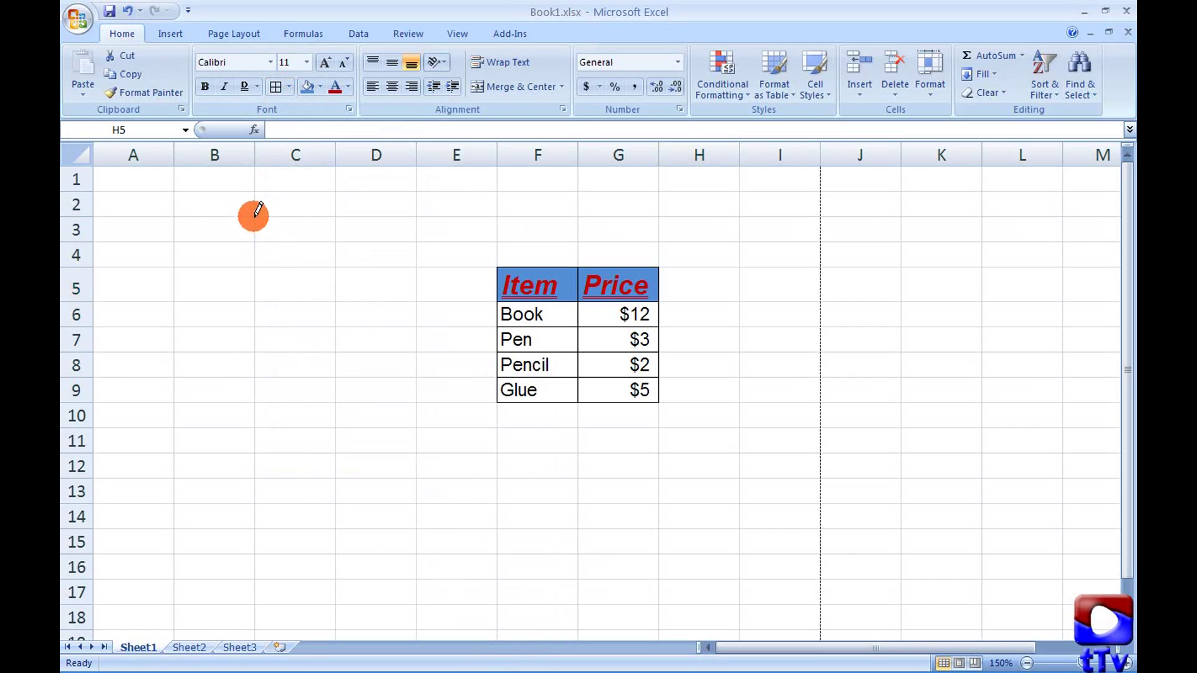
# Draw red borders around C3 and C7:D10, then wipe them out with Erase Border
pyautogui.moveTo(258, 219)
pyautogui.mouseDown()
pyautogui.moveTo(307, 240)
pyautogui.moveTo(316, 275)
pyautogui.moveTo(313, 259)
pyautogui.moveTo(272, 275)
pyautogui.moveTo(302, 292)
pyautogui.mouseUp()
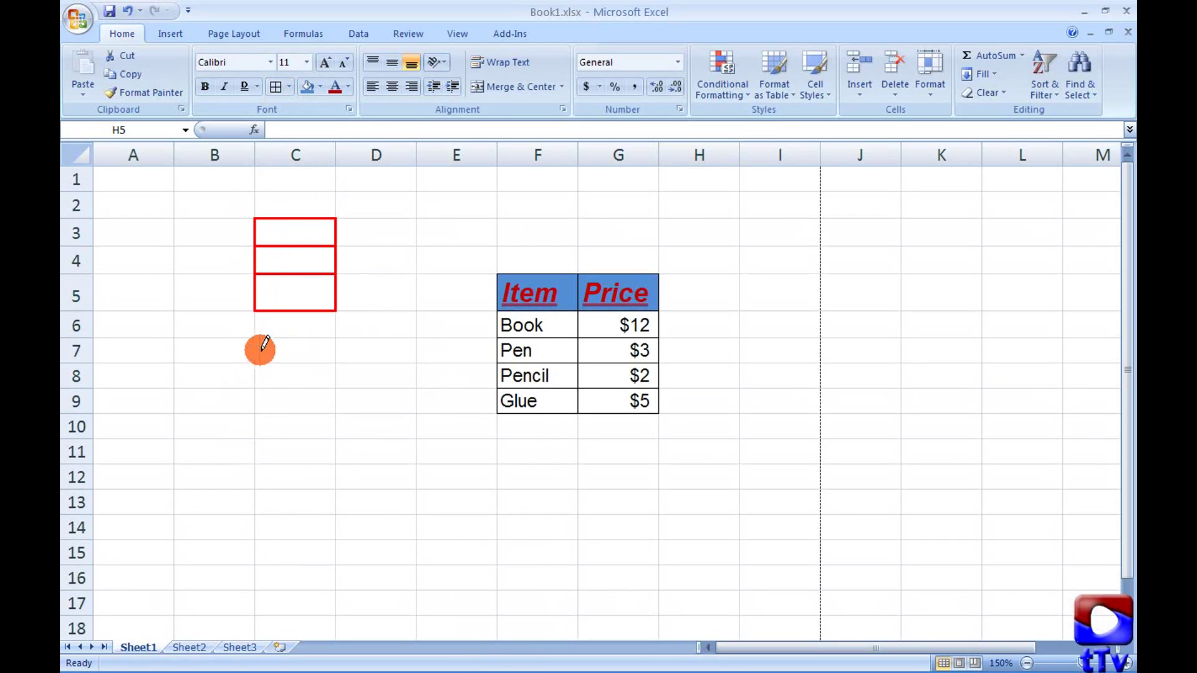
pyautogui.moveTo(256, 339)
pyautogui.mouseDown()
pyautogui.moveTo(270, 363)
pyautogui.moveTo(377, 436)
pyautogui.mouseUp()
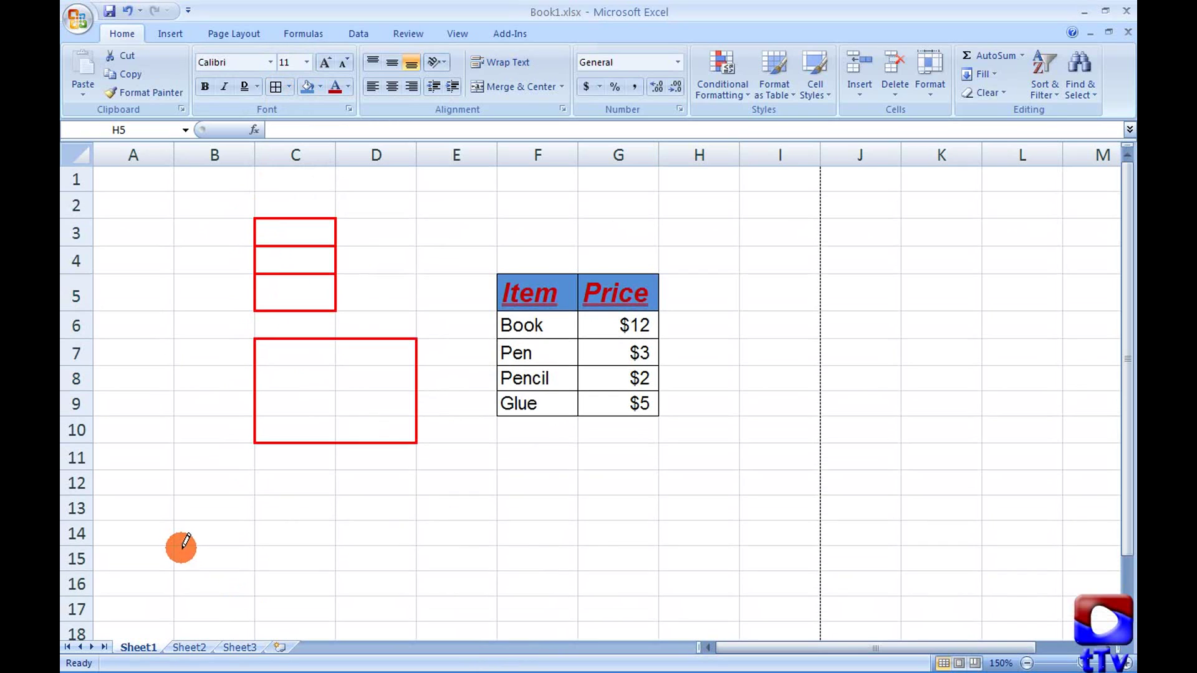
pyautogui.click(290, 89)
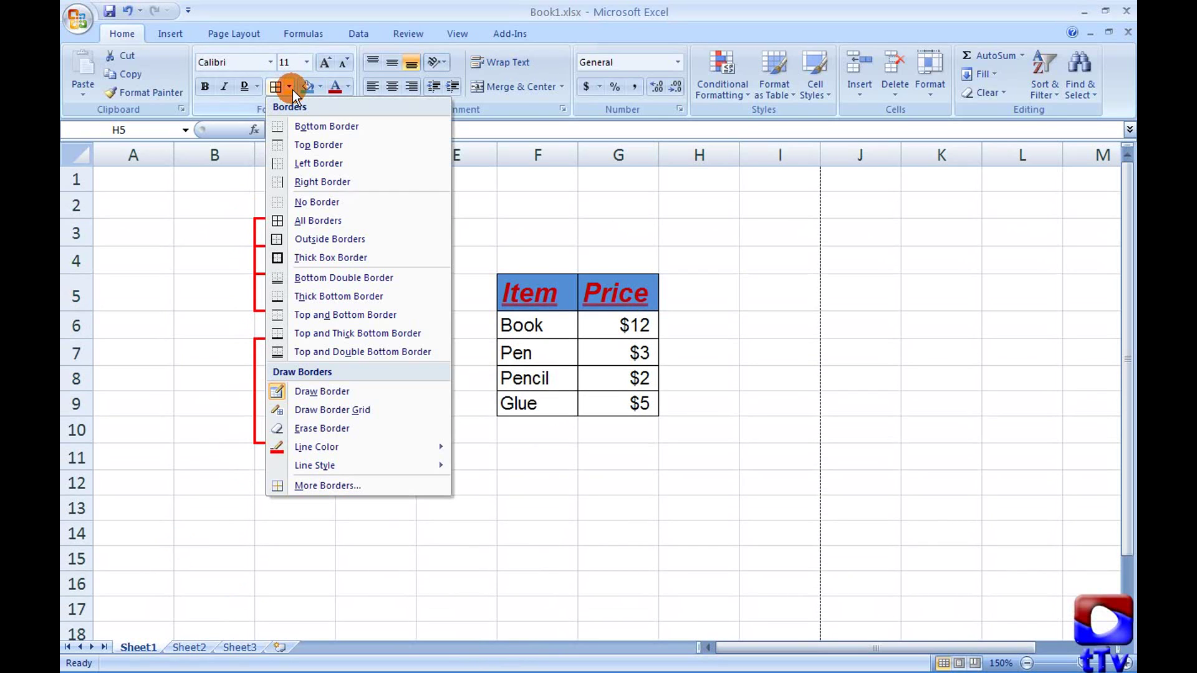
pyautogui.click(316, 429)
pyautogui.moveTo(255, 219)
pyautogui.mouseDown()
pyautogui.moveTo(258, 281)
pyautogui.moveTo(262, 230)
pyautogui.moveTo(376, 249)
pyautogui.moveTo(376, 380)
pyautogui.moveTo(397, 442)
pyautogui.mouseUp()
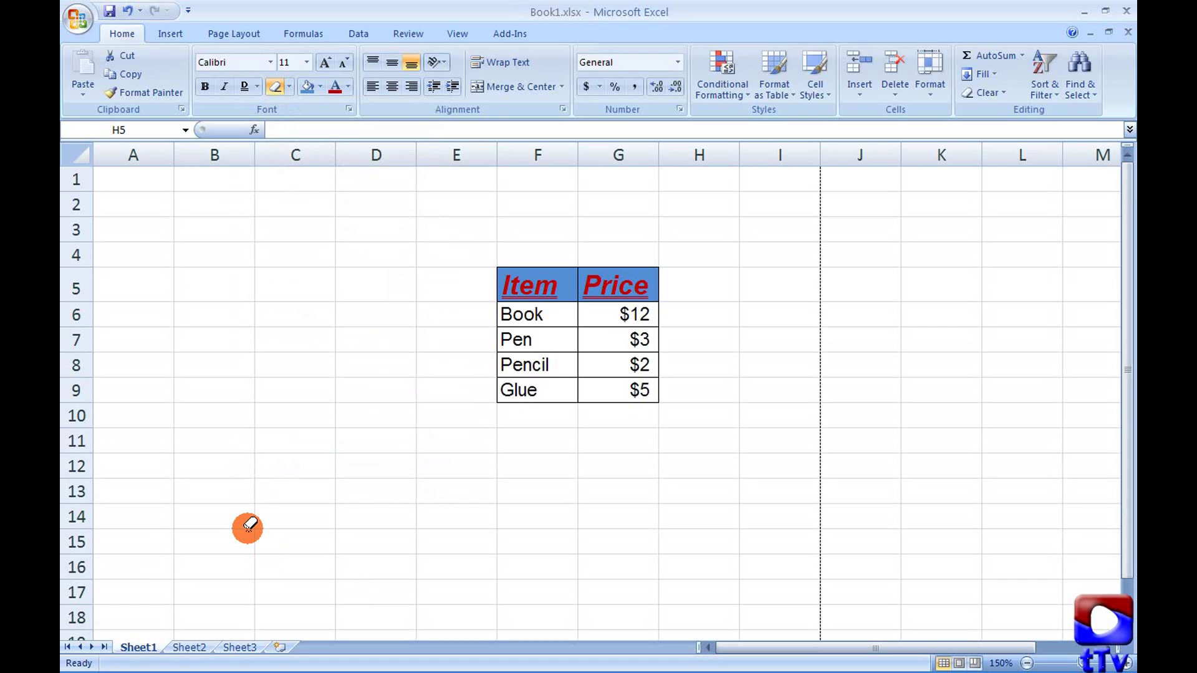
# Draw a red border grid over B4:D13, then select G3:H3
pyautogui.click(290, 88)
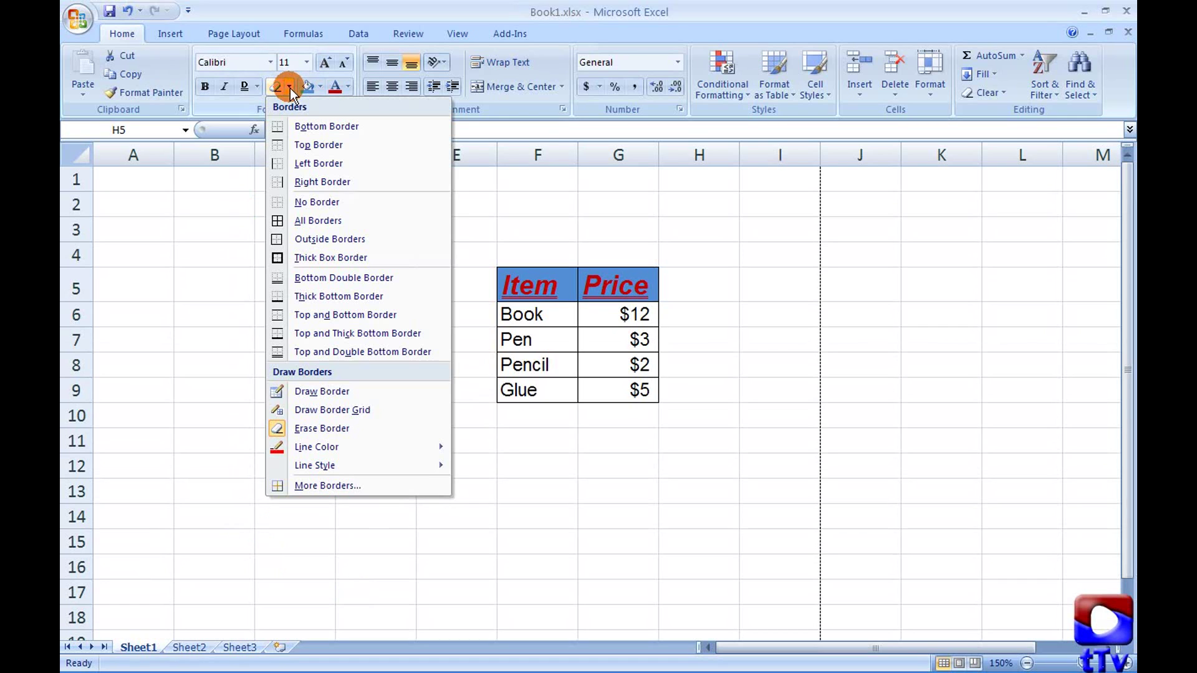
pyautogui.click(304, 410)
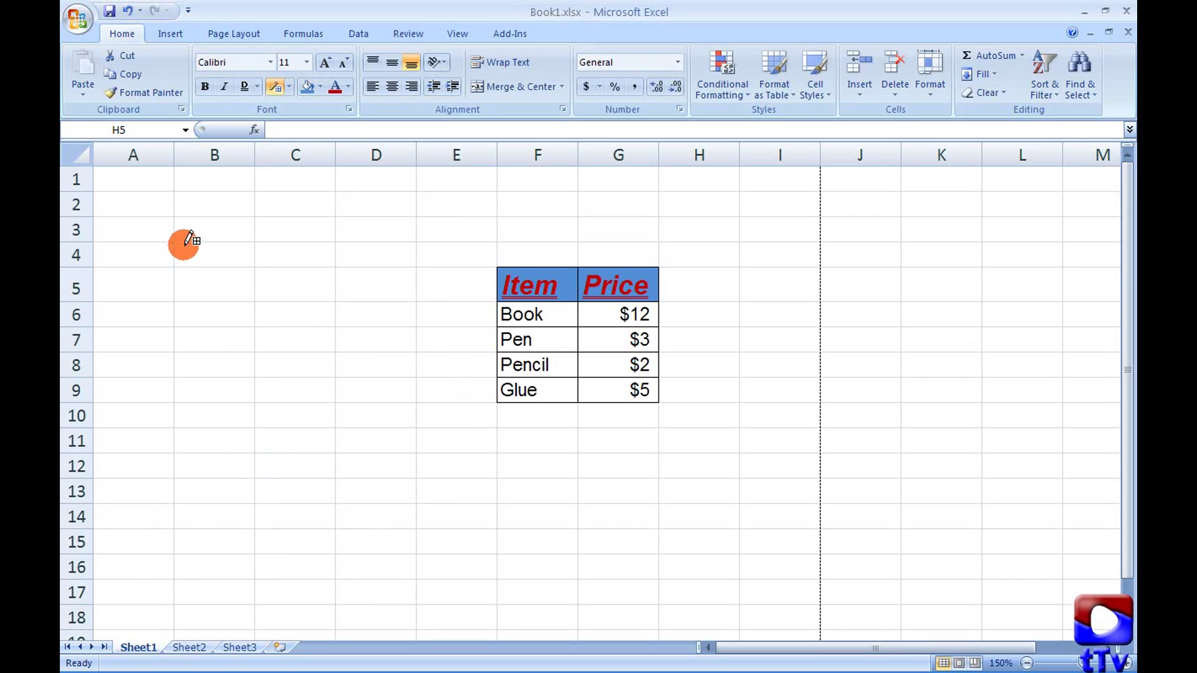
pyautogui.moveTo(181, 243)
pyautogui.mouseDown()
pyautogui.moveTo(278, 376)
pyautogui.moveTo(406, 489)
pyautogui.mouseUp()
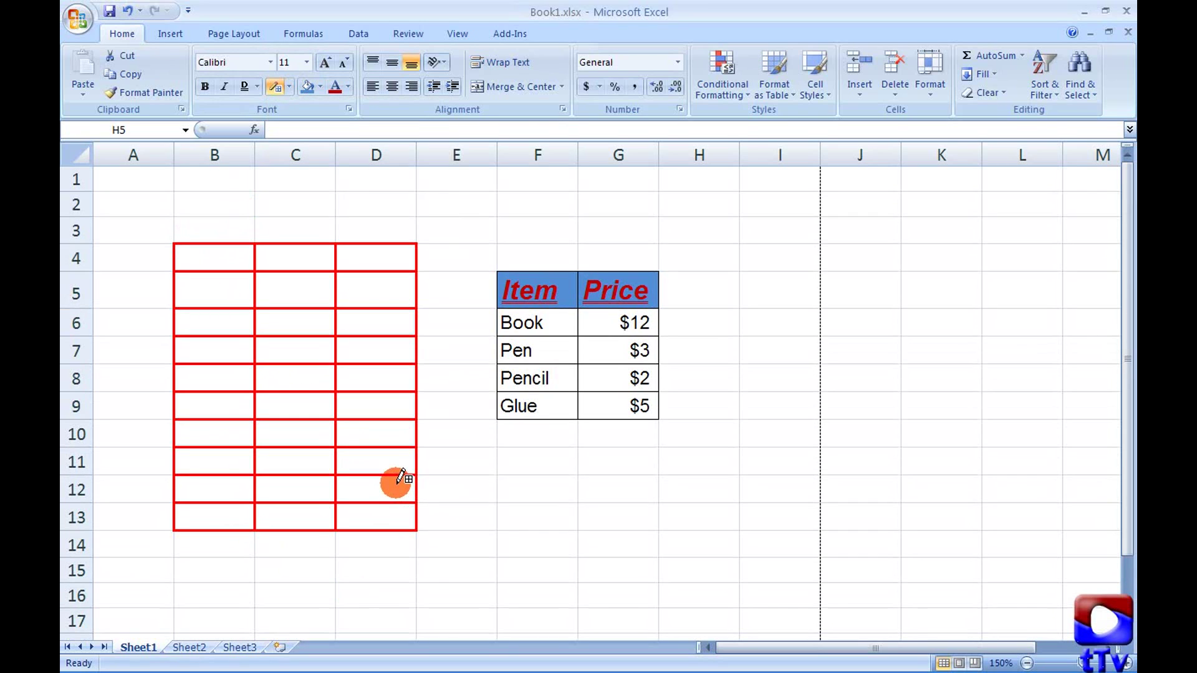
pyautogui.press('Escape')
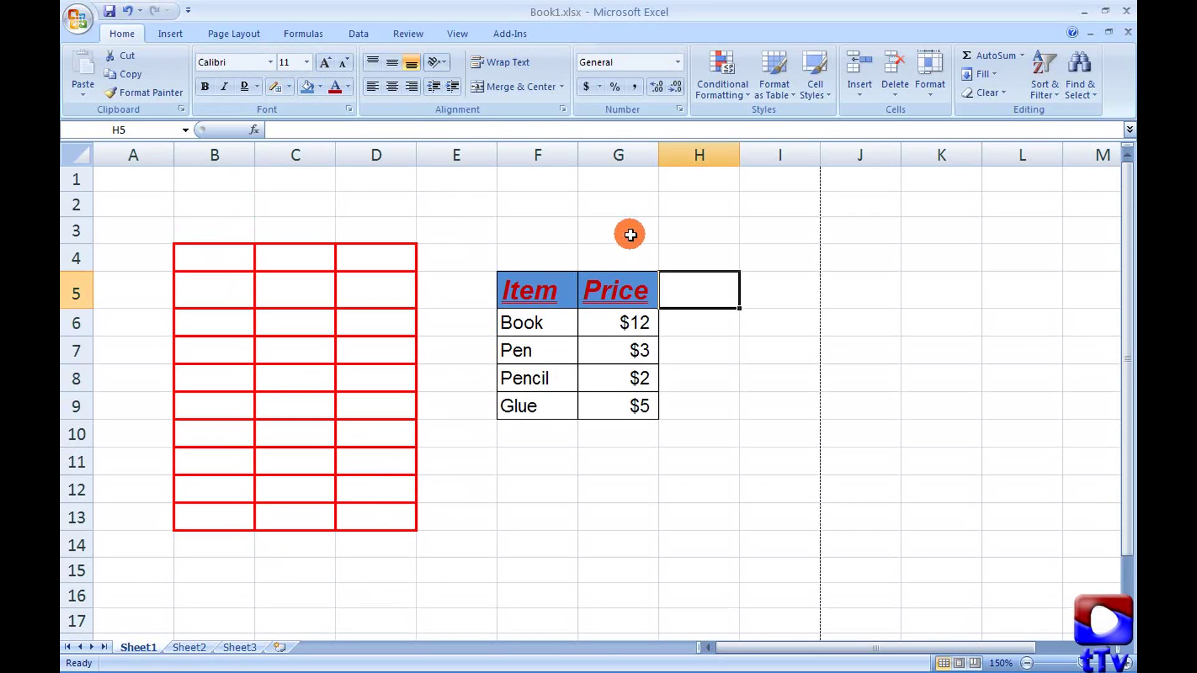
pyautogui.moveTo(626, 231); pyautogui.dragTo(673, 230)
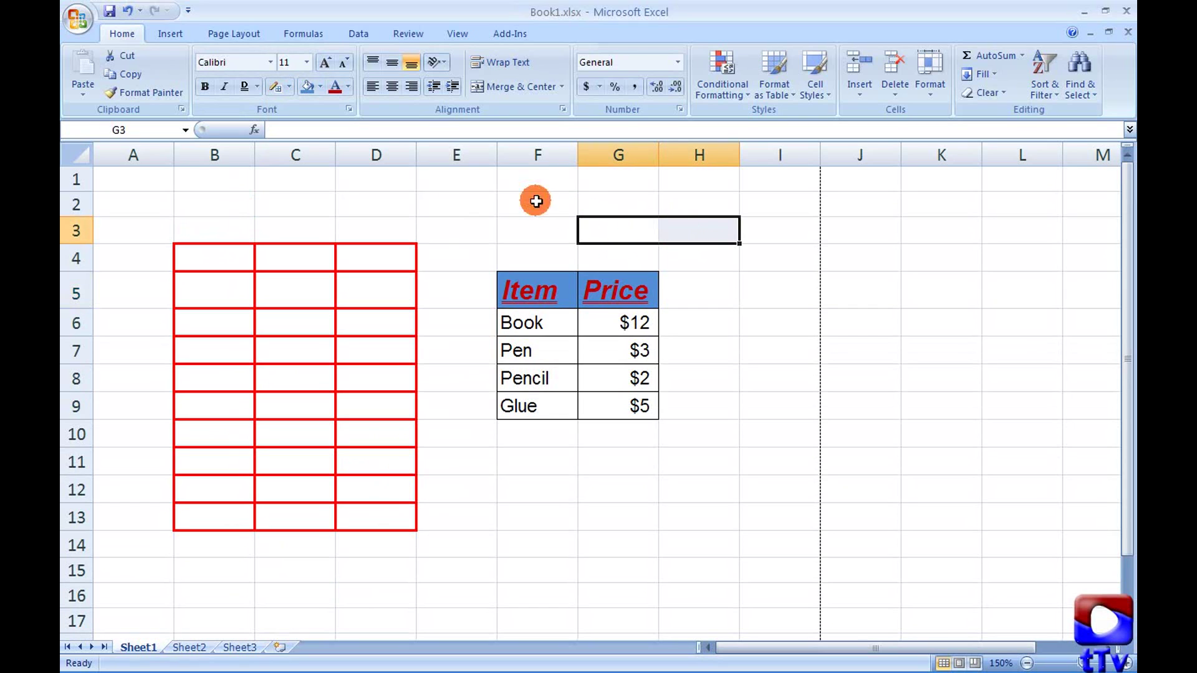
pyautogui.click(289, 87)
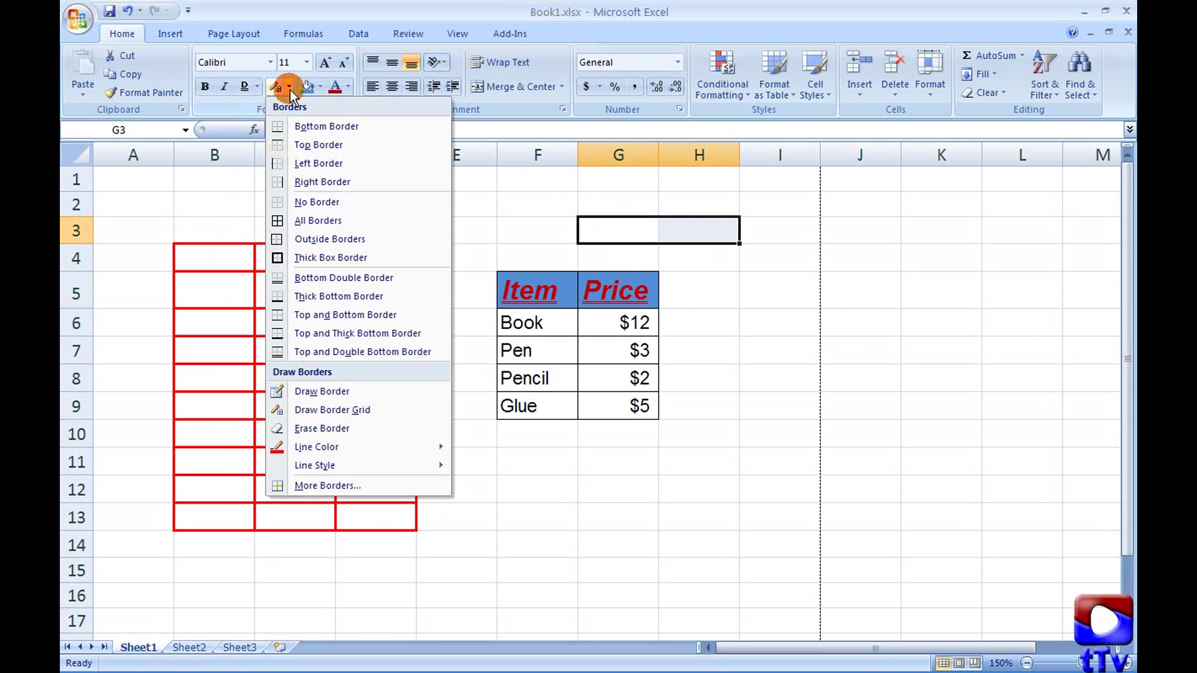
# Give G3:H3 top, bottom, left, right, inner vertical and rising diagonal borders via More Borders
pyautogui.click(355, 482)
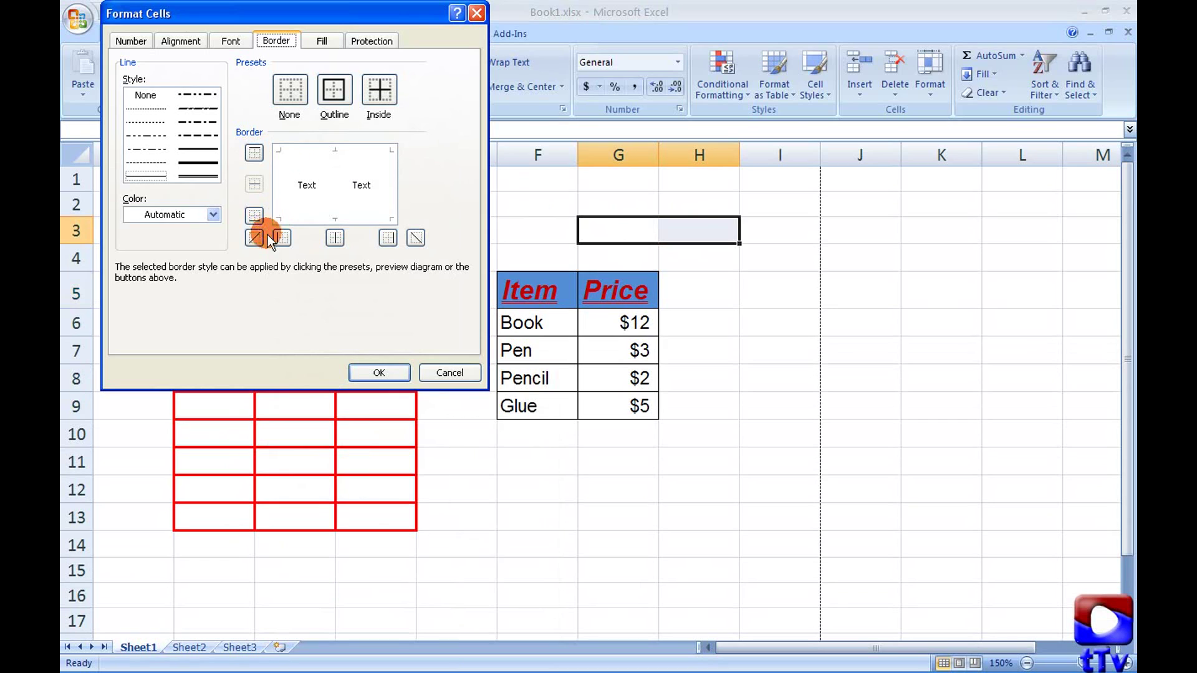
pyautogui.click(253, 216)
pyautogui.click(254, 152)
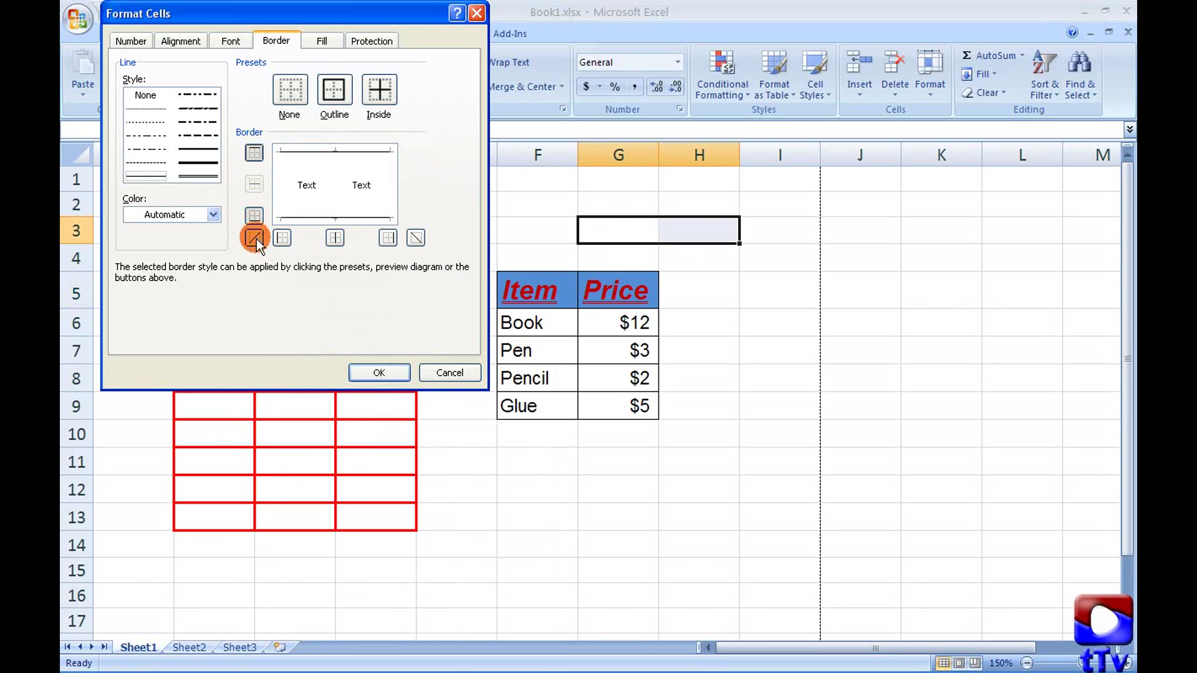
pyautogui.click(254, 238)
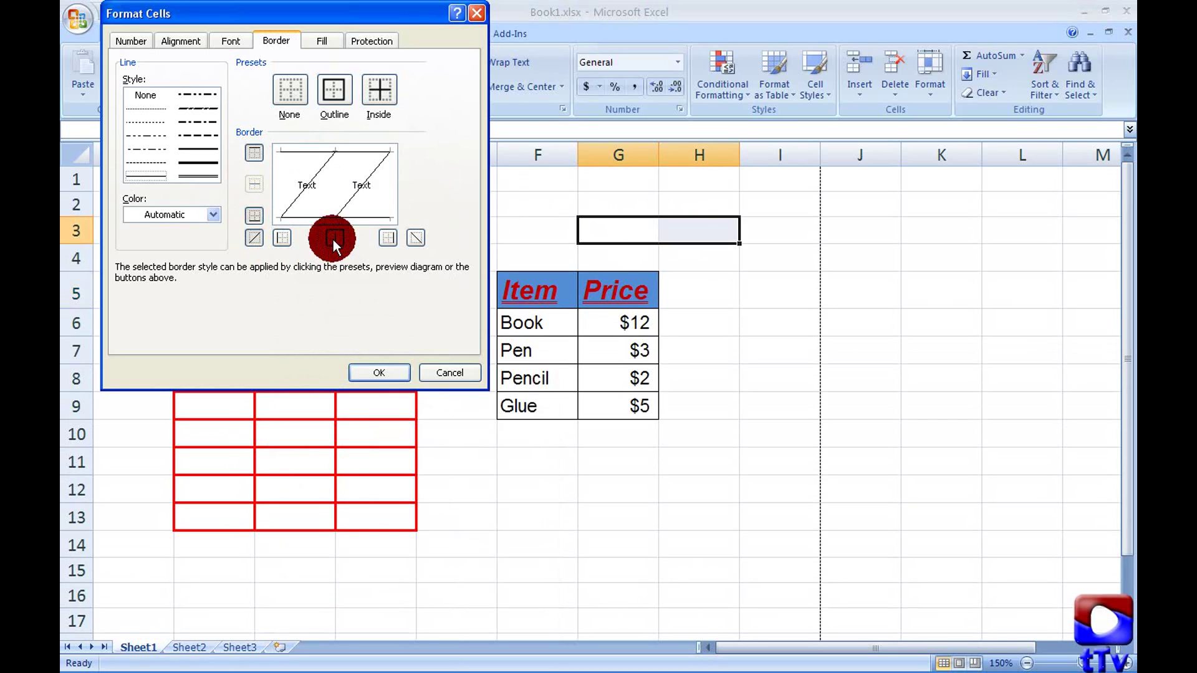
pyautogui.click(335, 238)
pyautogui.click(282, 237)
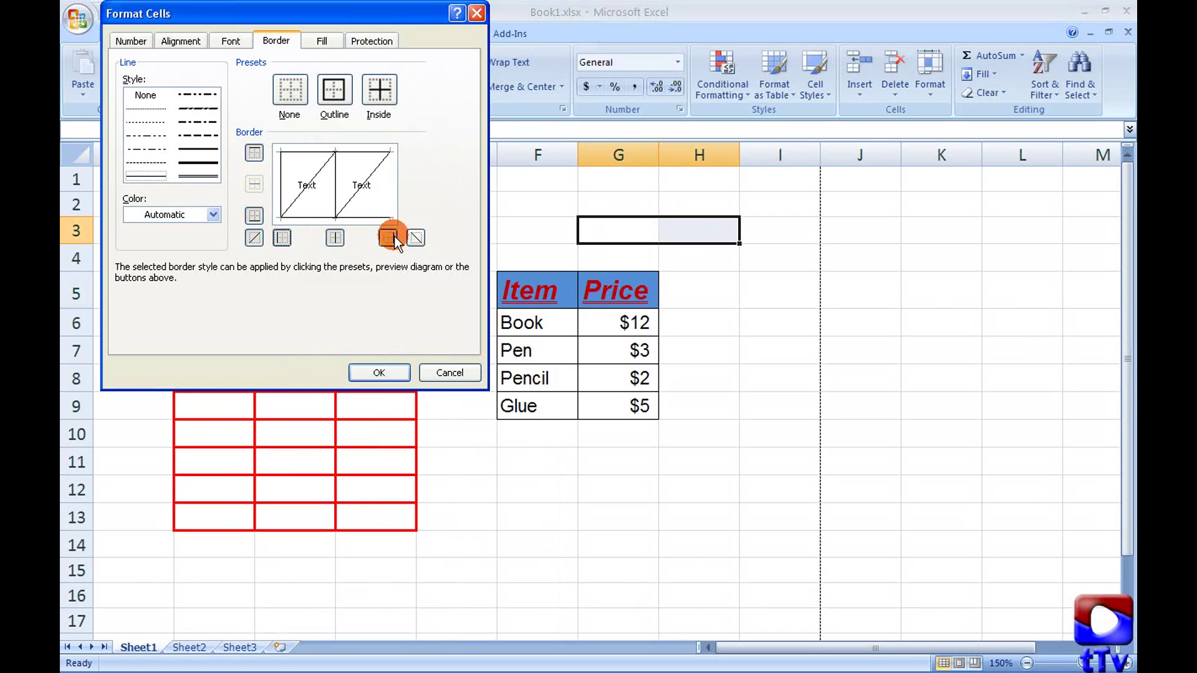
pyautogui.click(387, 237)
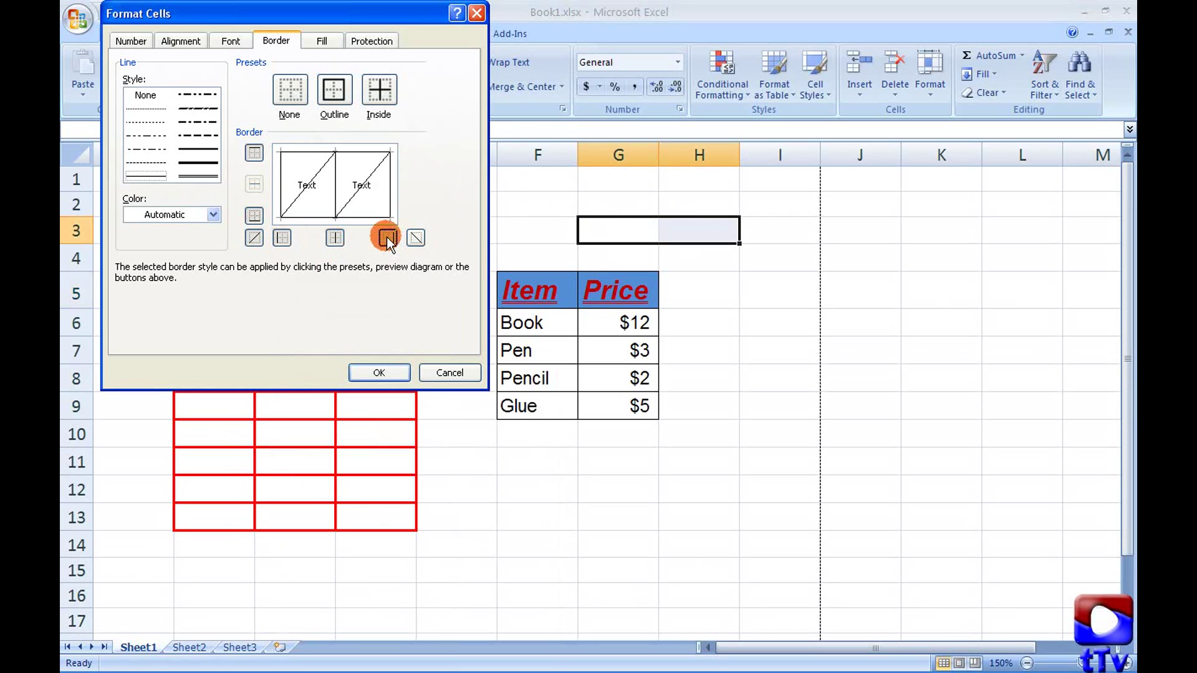
pyautogui.click(376, 373)
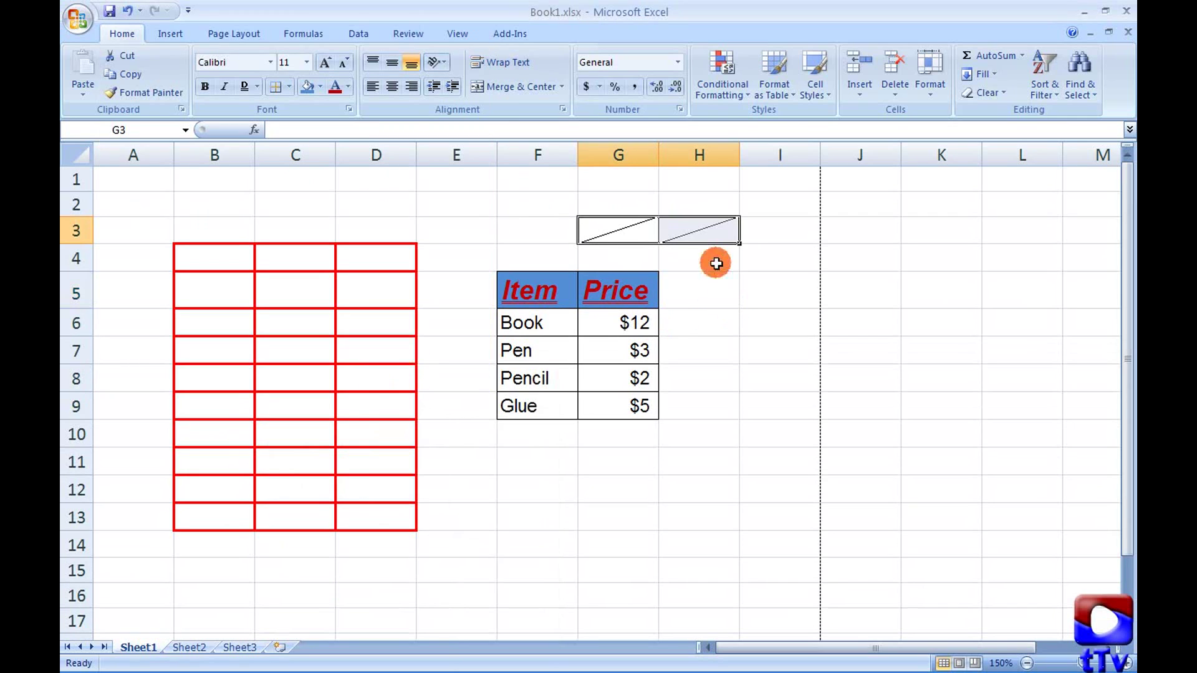
pyautogui.click(756, 230)
pyautogui.click(702, 293)
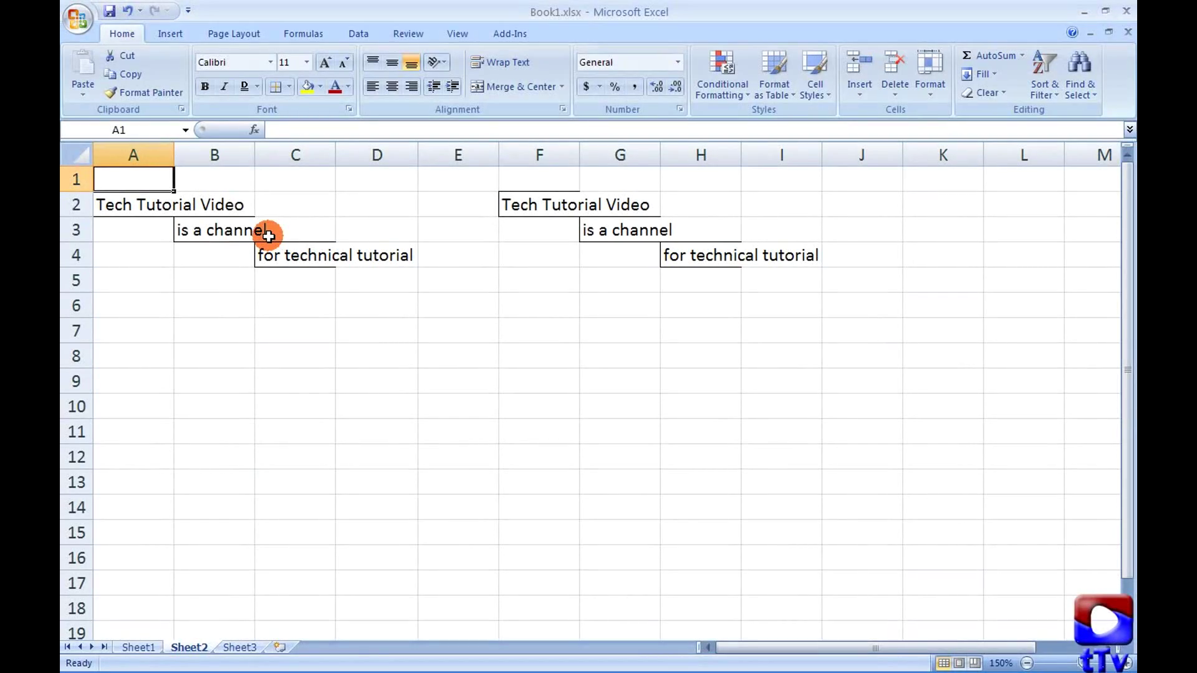
# Inspect the text in cells A2, B3 and C4 before resizing
pyautogui.click(132, 206)
pyautogui.click(194, 227)
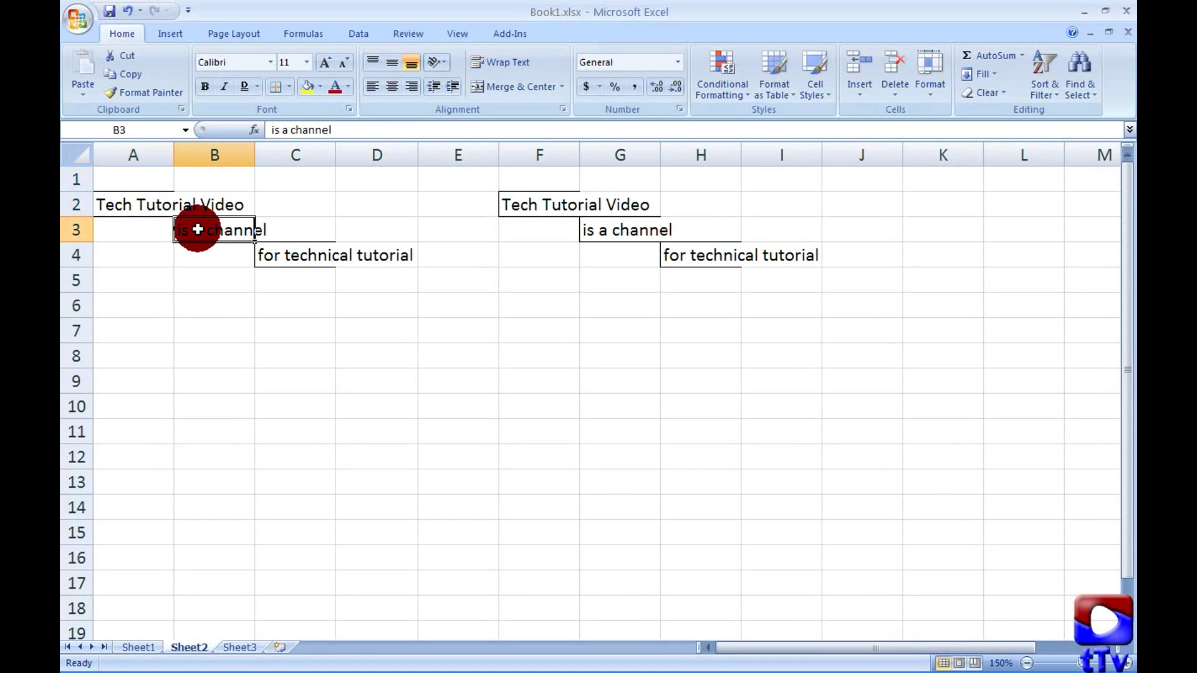
pyautogui.click(278, 252)
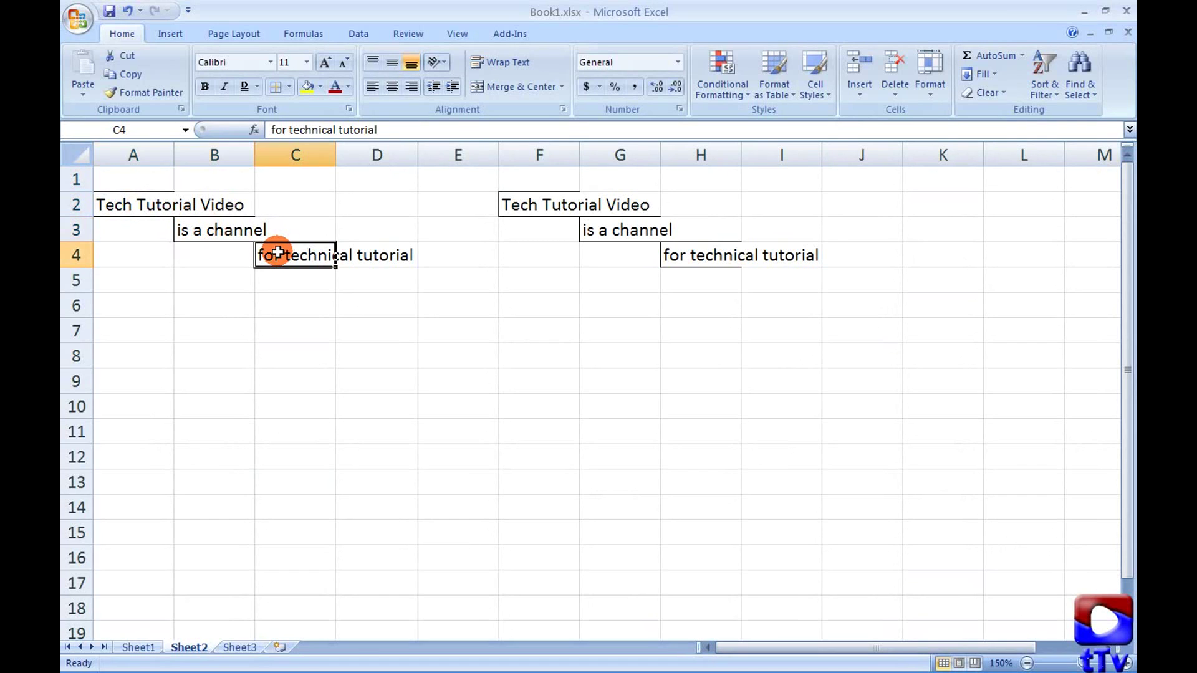
# AutoFit columns A, B and C one at a time from their header boundaries
pyautogui.doubleClick(172, 155)
pyautogui.click(174, 154)
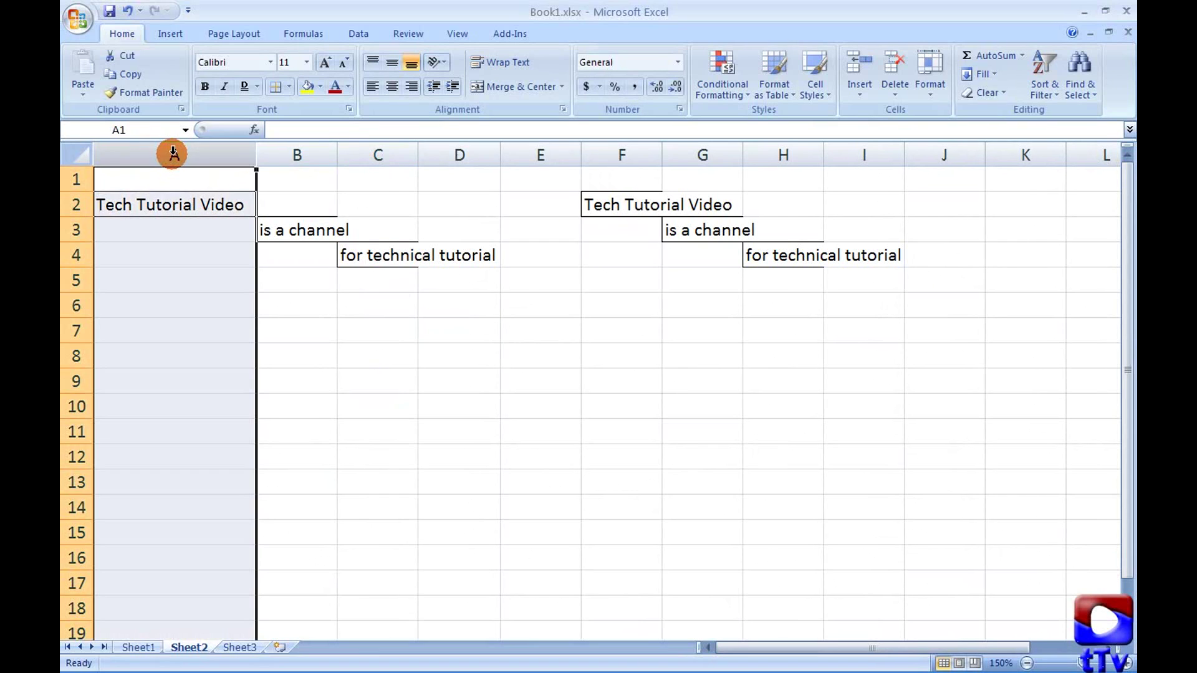
pyautogui.doubleClick(337, 154)
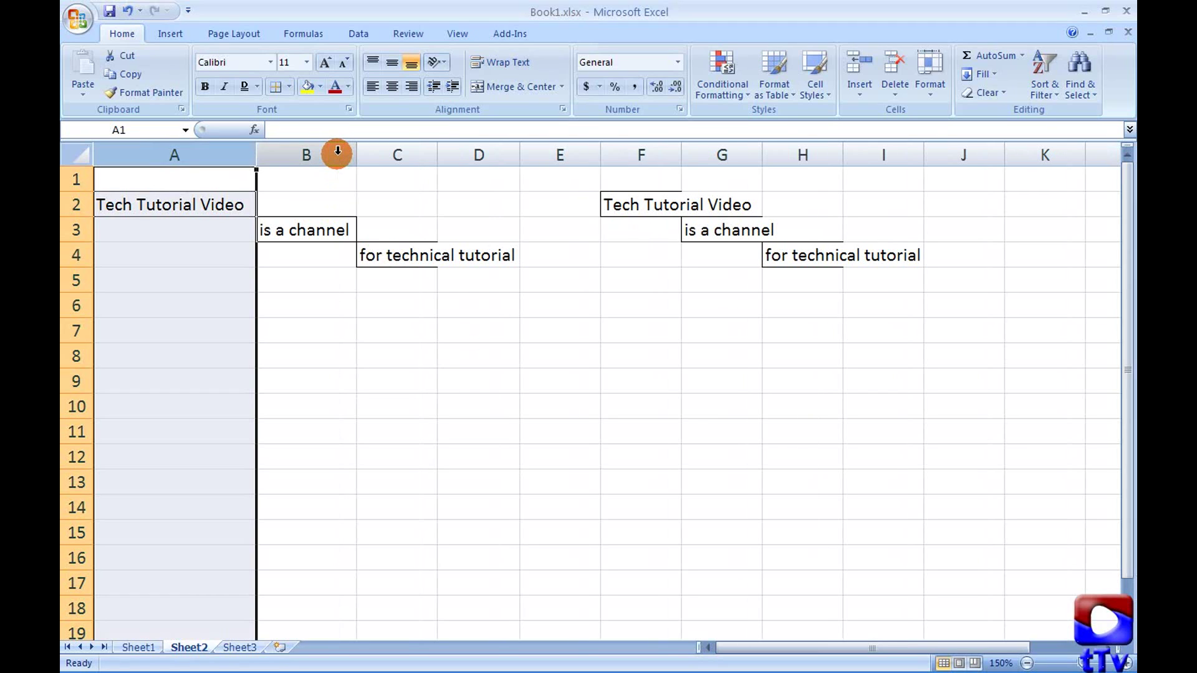
pyautogui.doubleClick(439, 155)
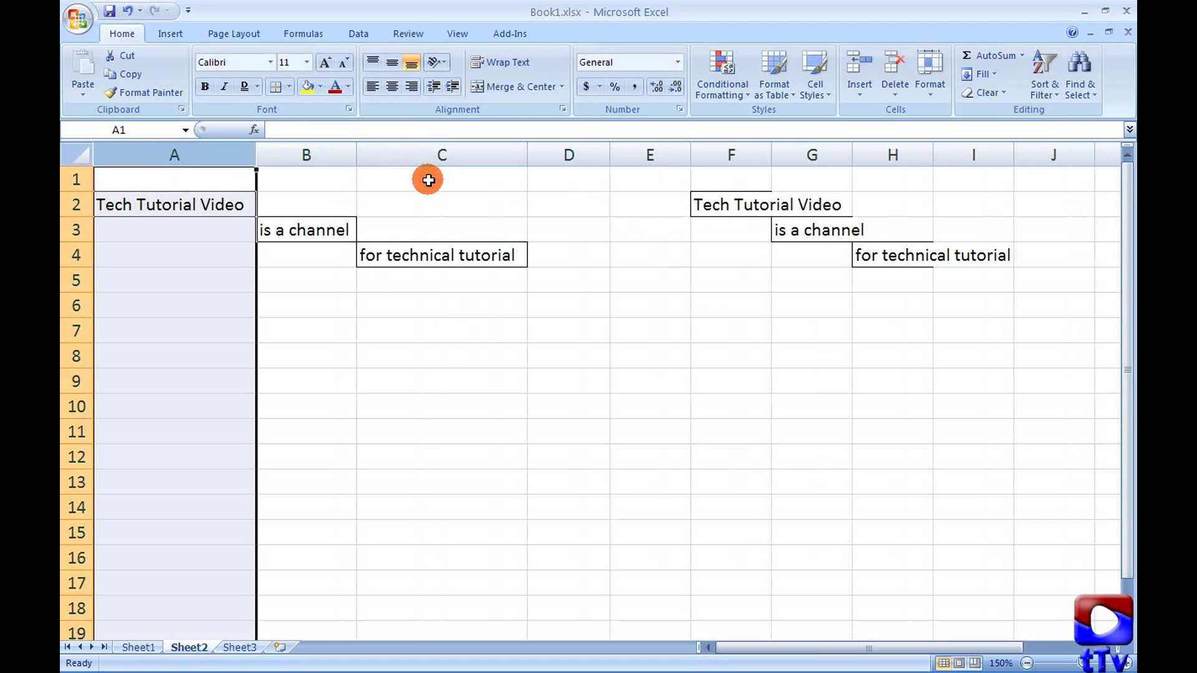
# Recheck cells A2, B3 and C4 to confirm their text now fits
pyautogui.click(294, 262)
pyautogui.click(221, 215)
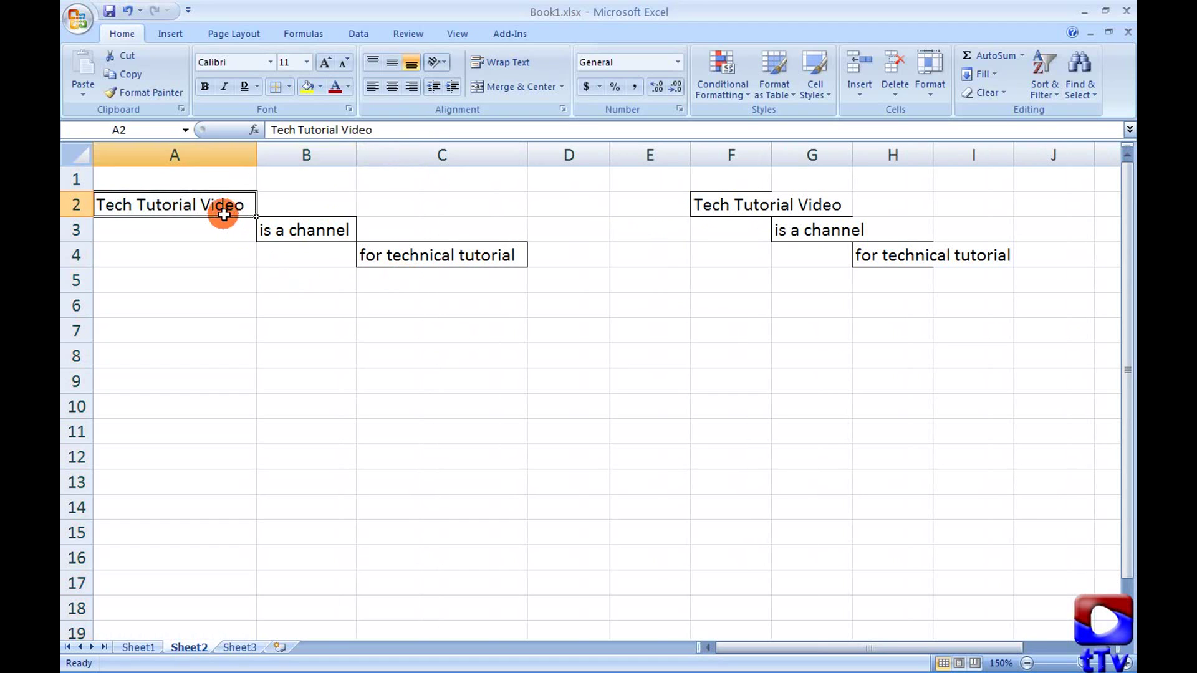
pyautogui.click(309, 234)
pyautogui.click(383, 252)
pyautogui.press('Right')
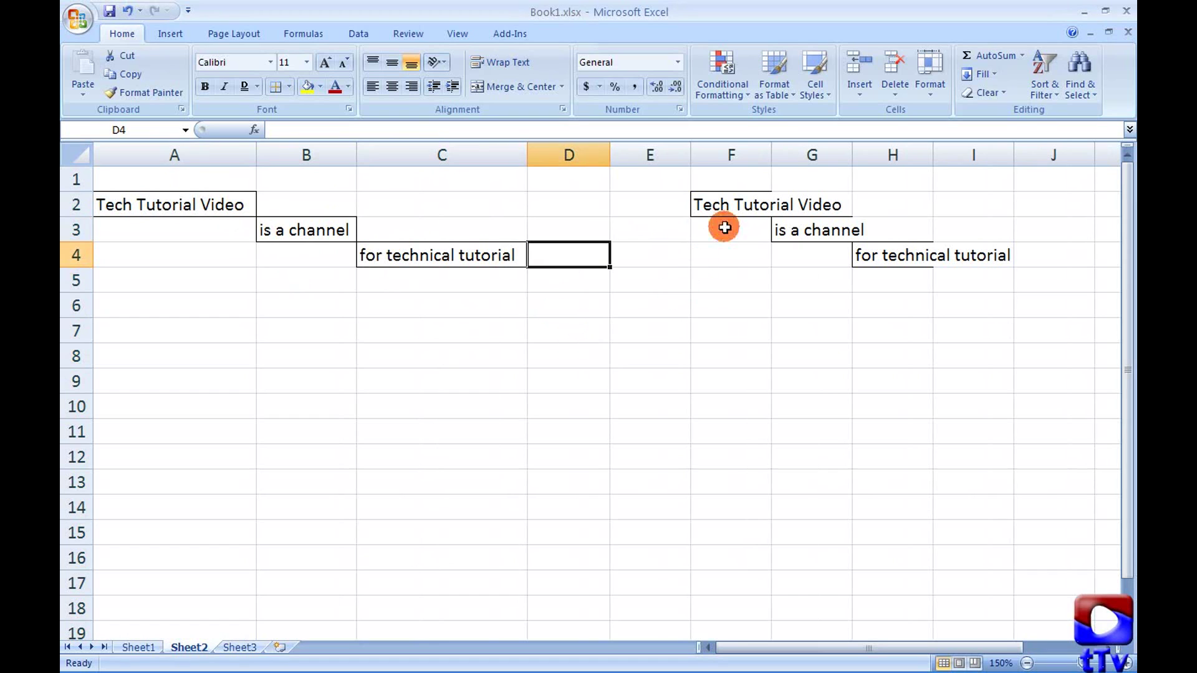
# Select columns F through H and AutoFit all three with one boundary double-click
pyautogui.moveTo(721, 151); pyautogui.dragTo(883, 151)
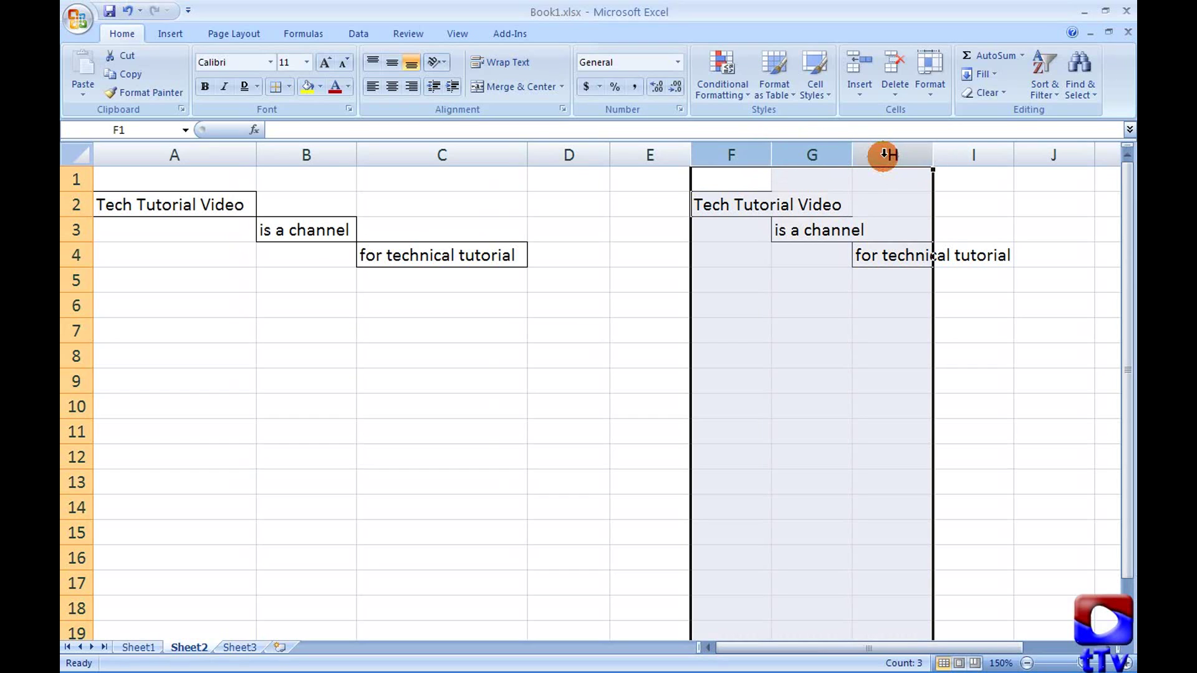
pyautogui.doubleClick(933, 155)
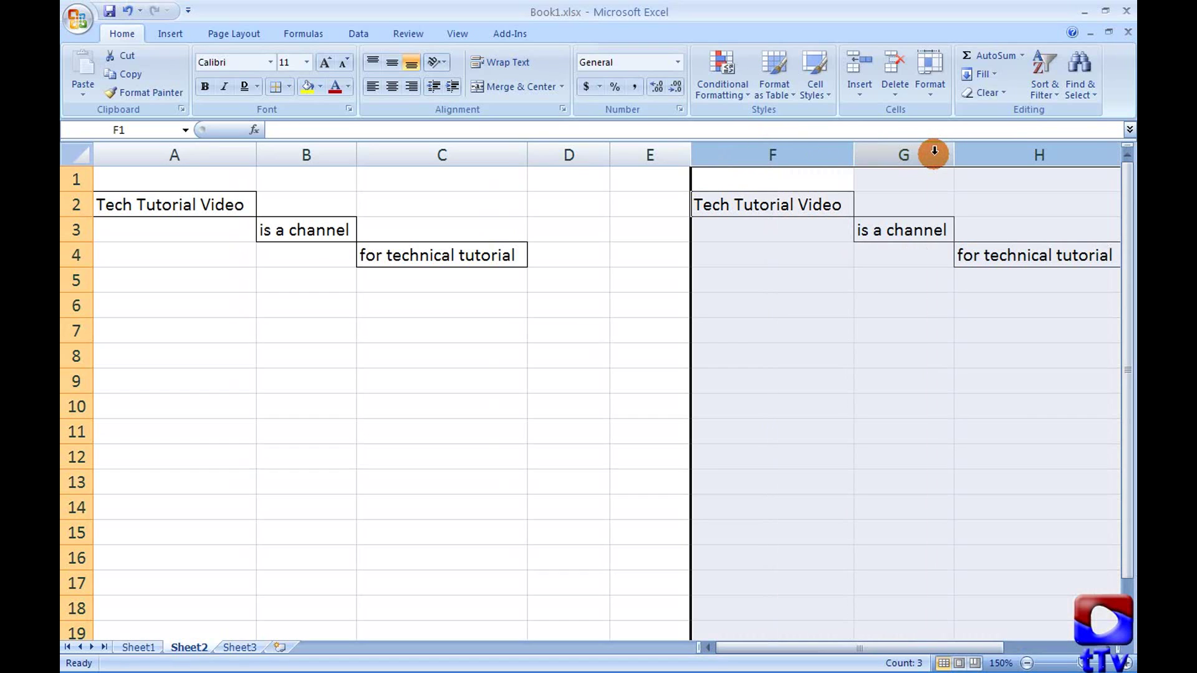